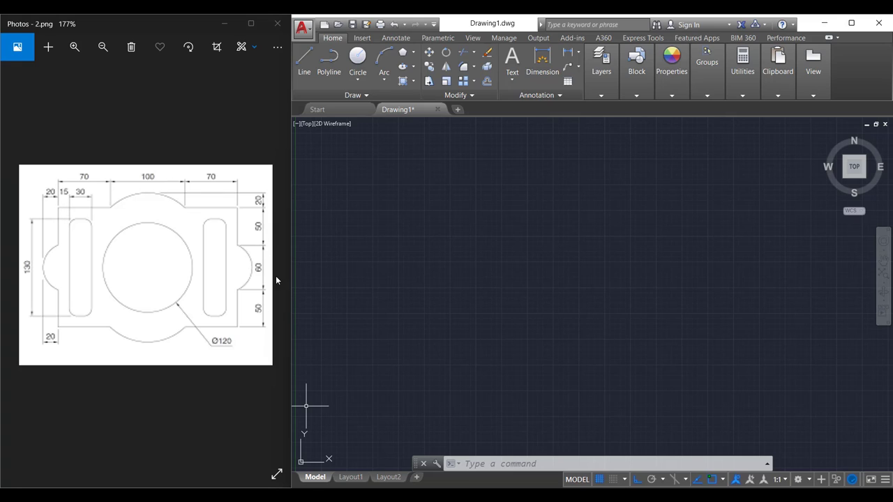
Dismiss the stray selection window and start the LINE command with L.
left_click(443, 238)
key("Escape")
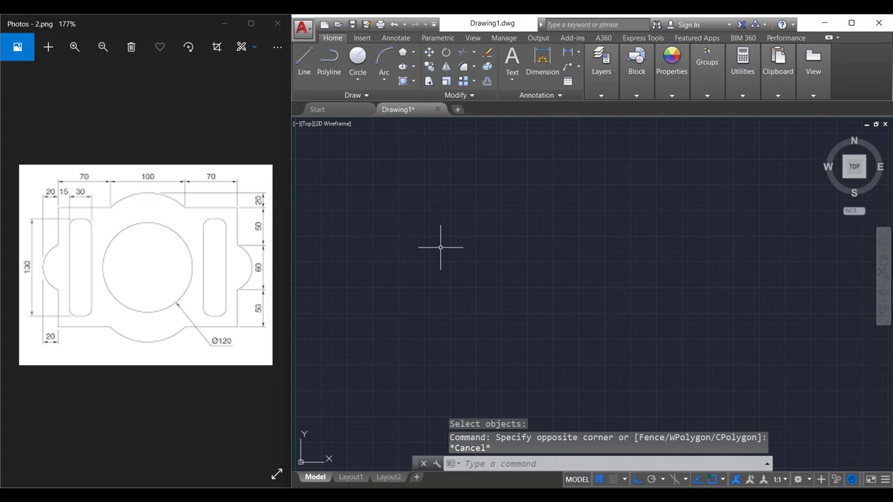
type("L")
key("Return")
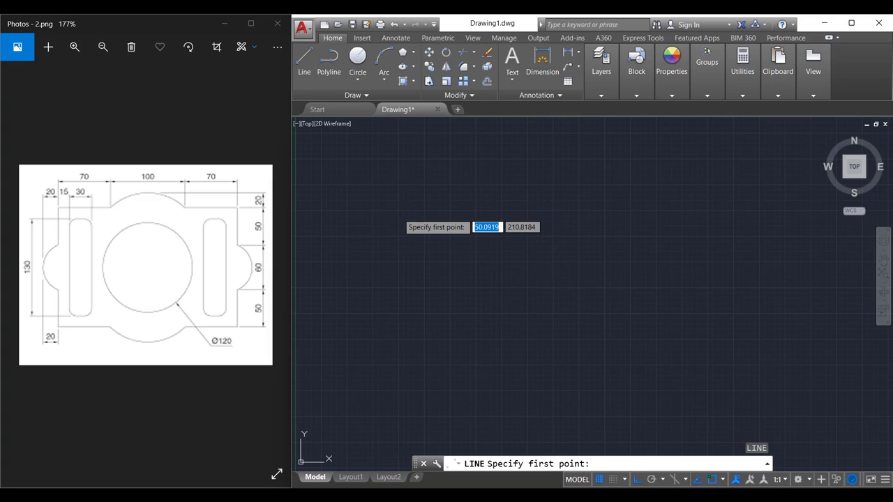
Draw the 240-unit top edge of the rectangle and re-centre the view on it.
left_click(398, 214)
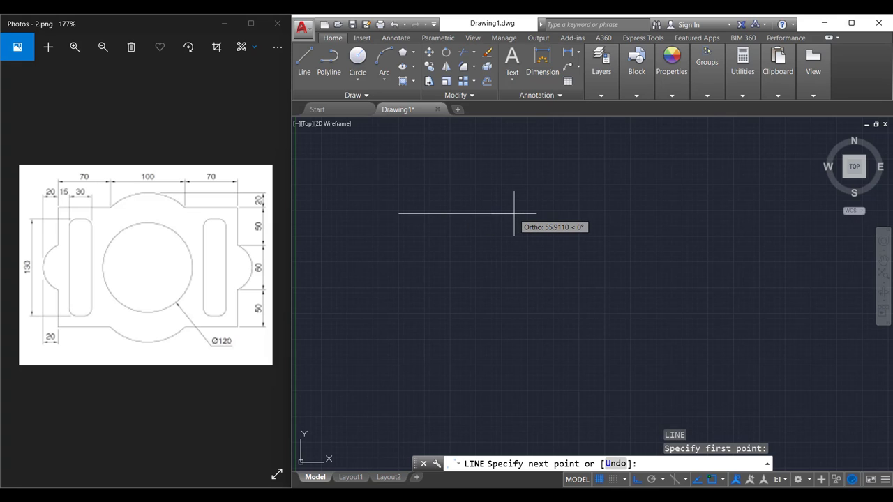
type("240")
key("Return")
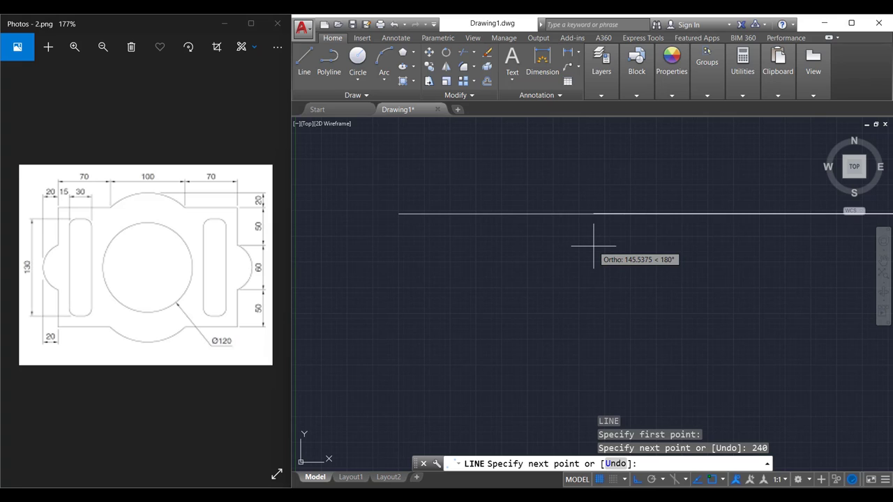
key("Escape")
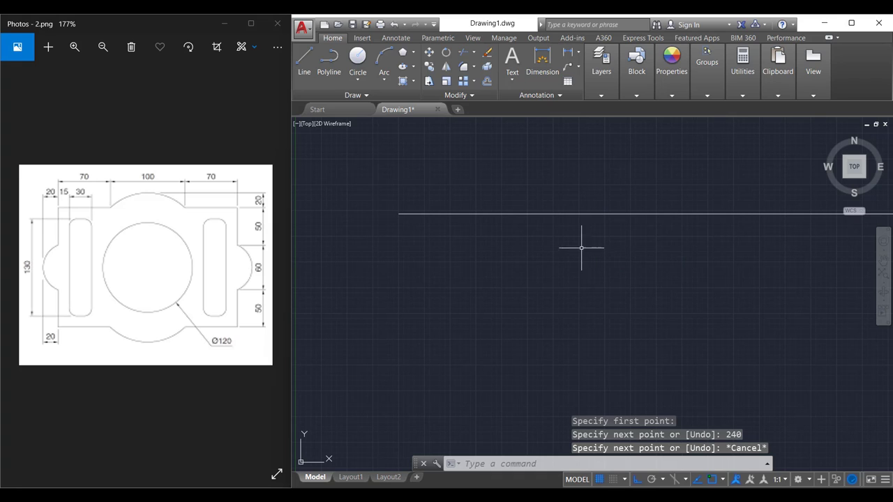
scroll(579, 236, "down", 2)
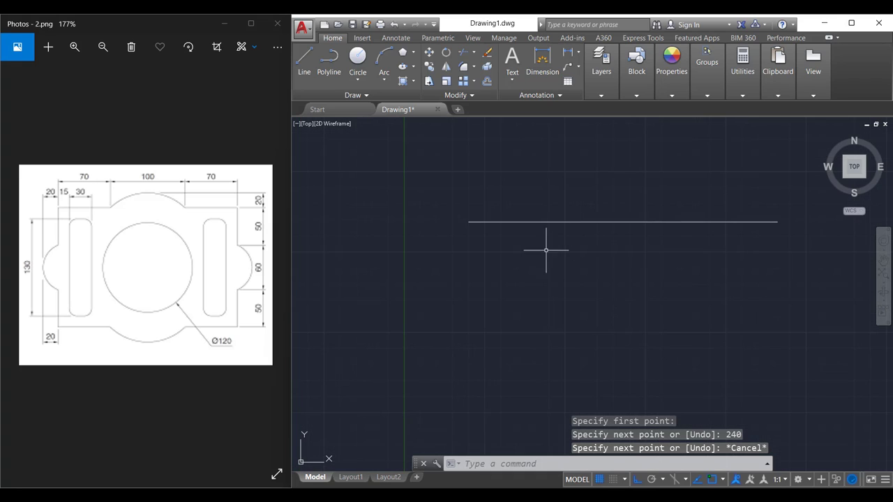
middle_click_drag(651, 249, 553, 248)
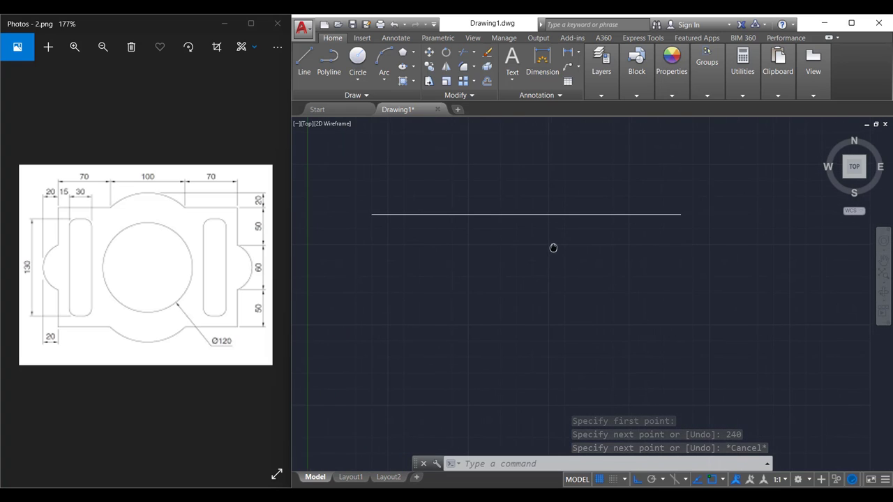
scroll(544, 224, "down", 1)
scroll(543, 225, "up", 1)
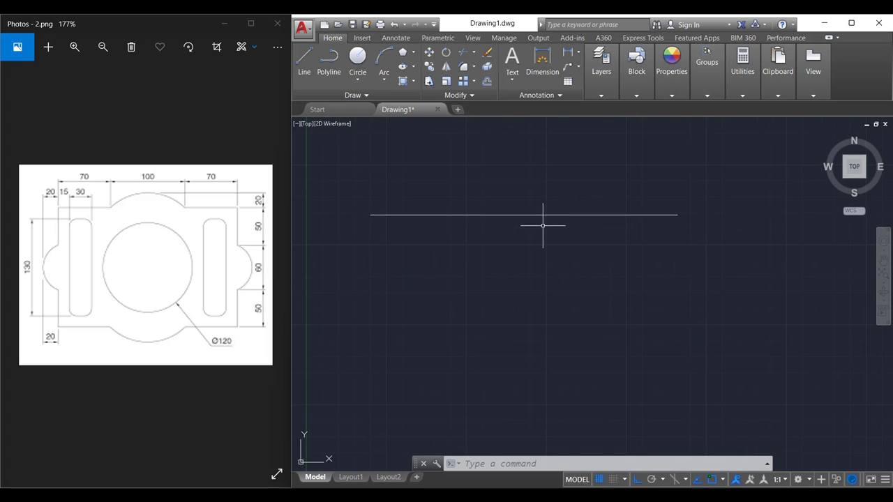
middle_click_drag(545, 232, 550, 290)
scroll(550, 292, "up", 1)
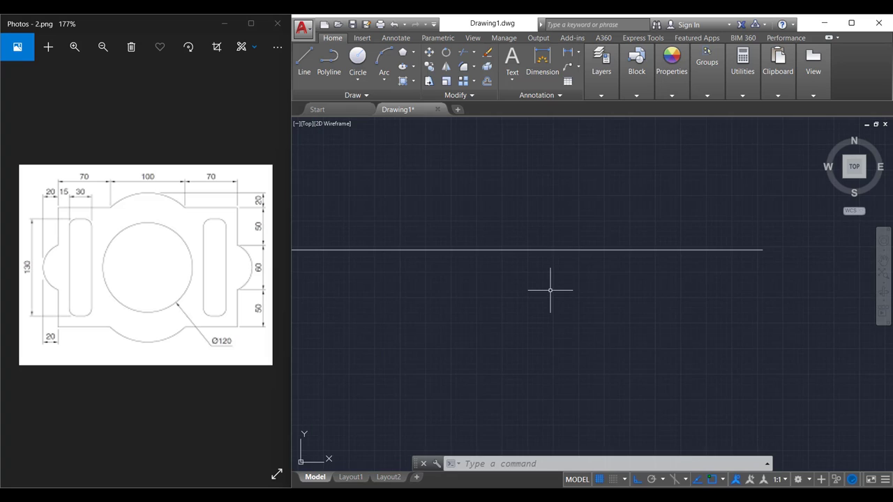
scroll(550, 290, "down", 1)
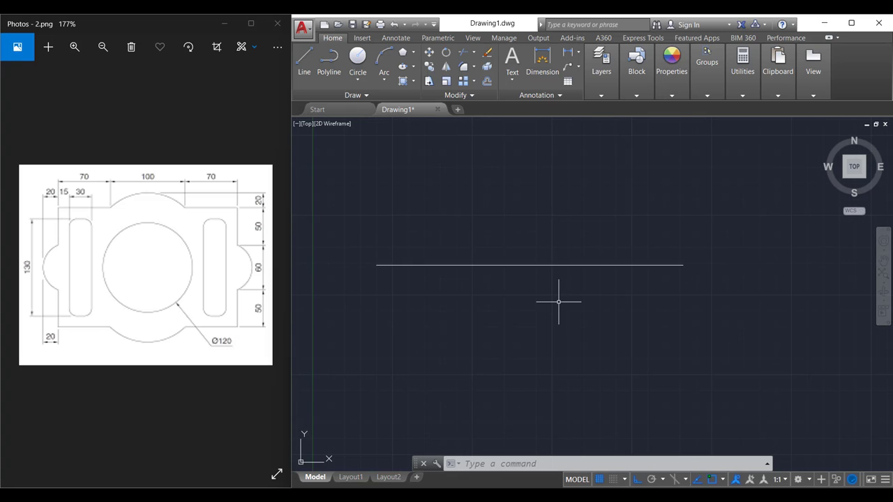
mouse_move(559, 301)
middle_mouse_down()
mouse_move(580, 303)
mouse_move(568, 260)
middle_mouse_up()
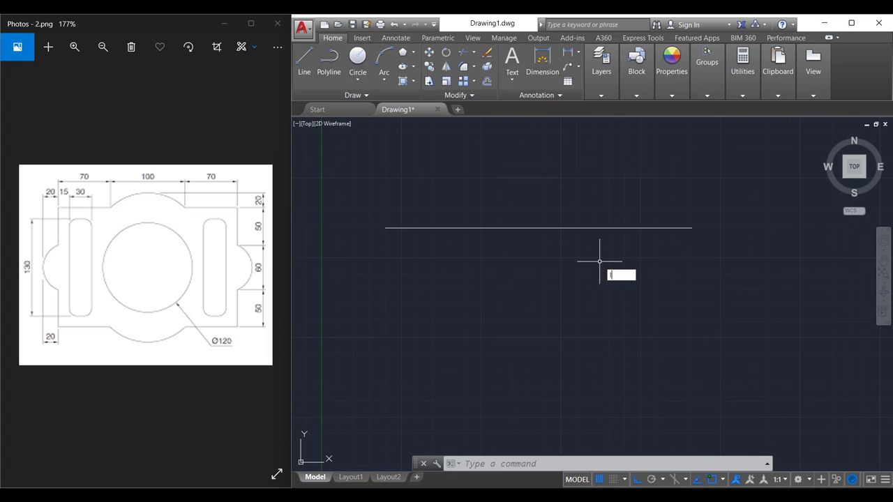
From the top edge's right end, draw 160 down and 240 left, closing at the start.
key("Return")
left_click(693, 228)
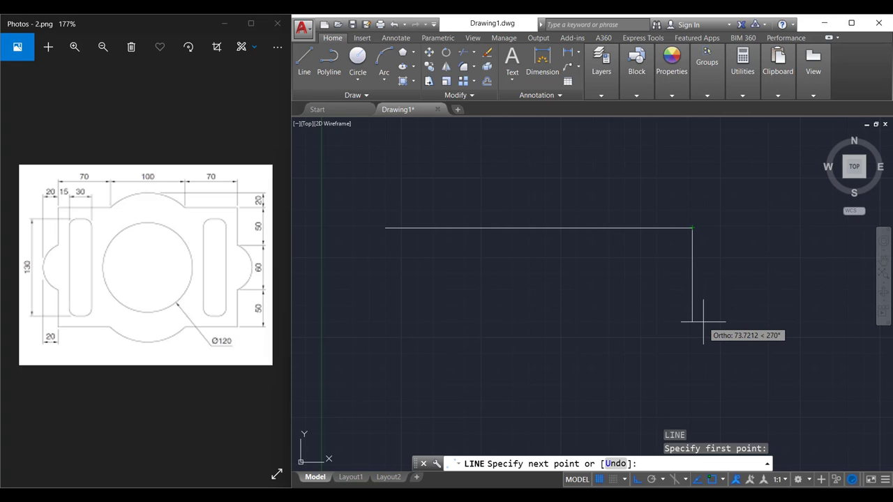
type("160")
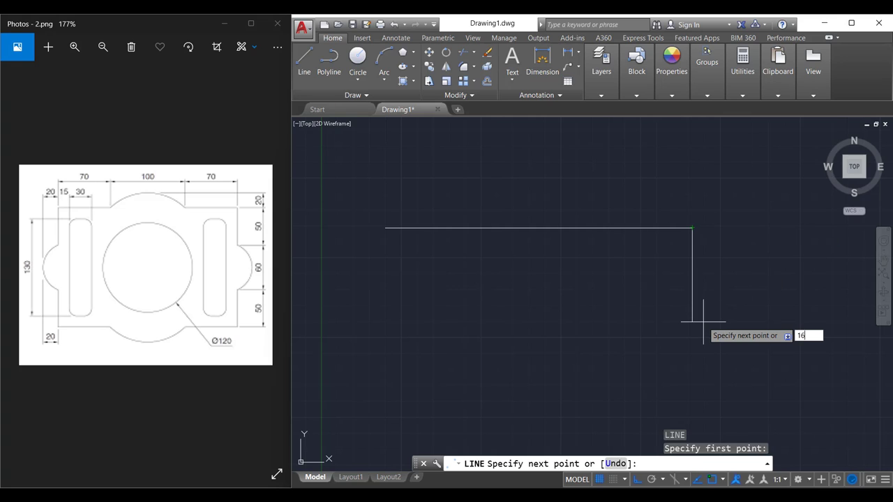
key("Return")
type("240")
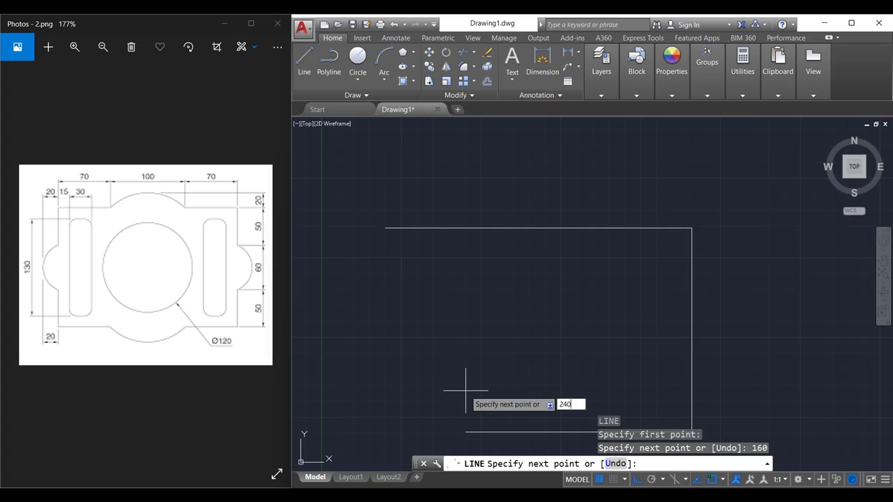
key("Return")
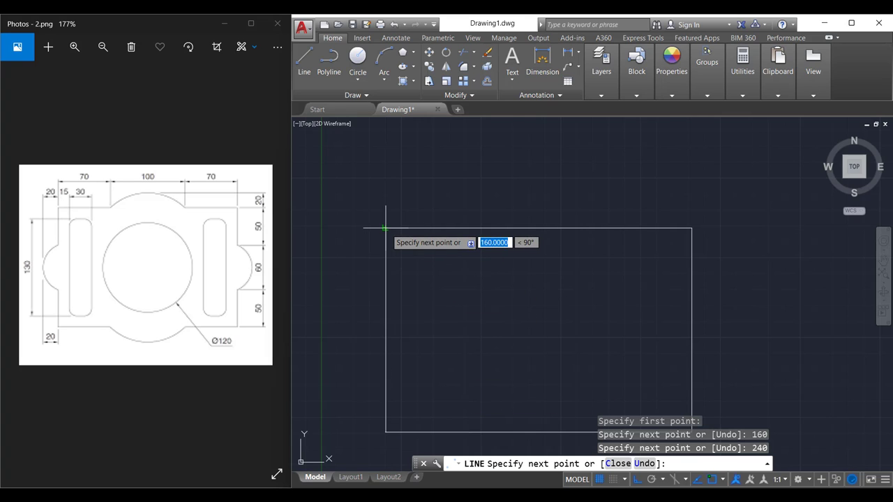
left_click(385, 227)
key("Return")
scroll(519, 246, "down", 2)
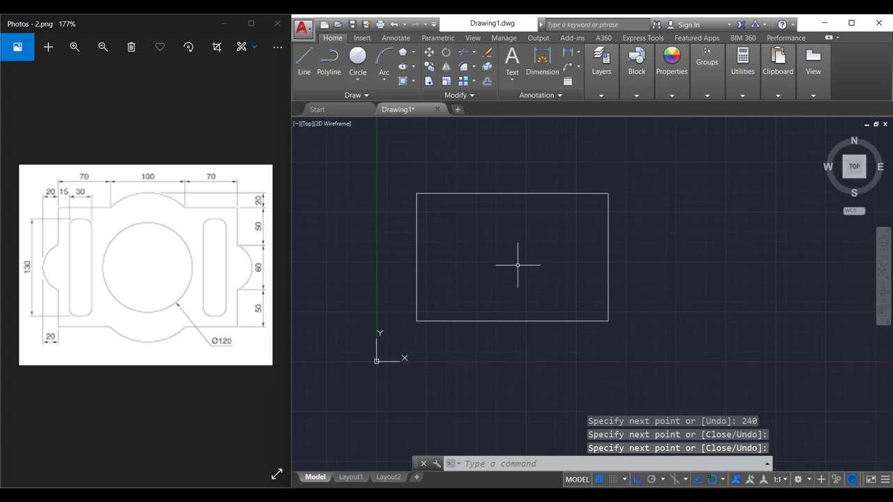
left_click(161, 242)
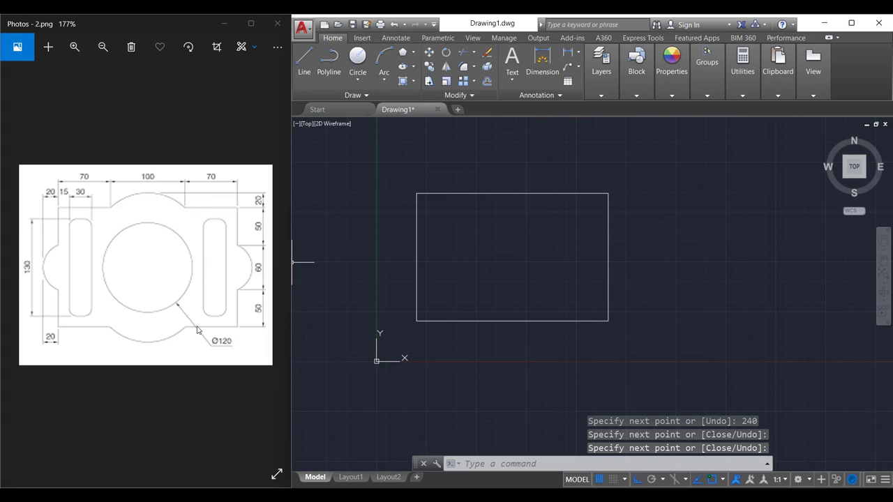
left_click(221, 352)
With Ortho off, draw a diagonal from the top-left to the bottom-right corner.
key("ctrl")
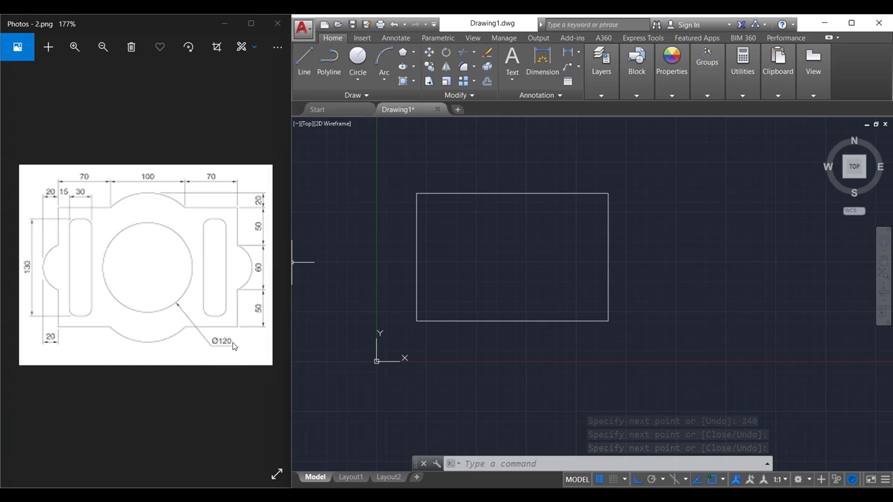
key("ctrl")
type("l")
key("Return")
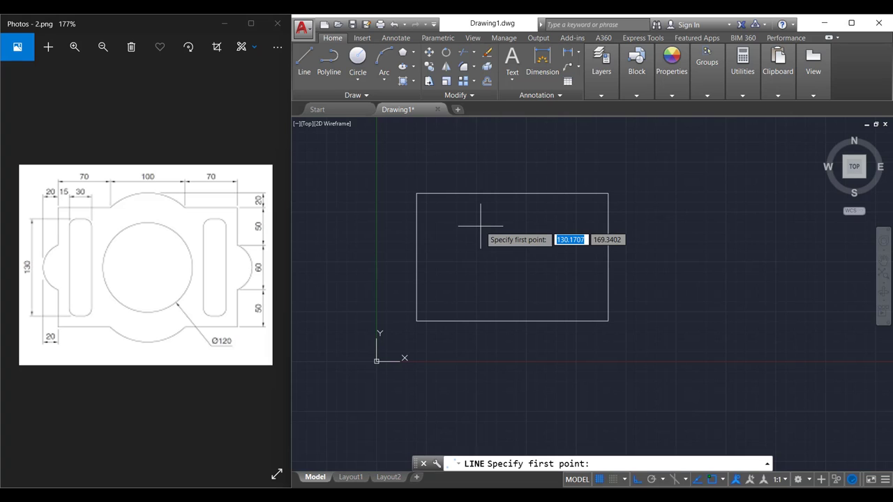
key("F8")
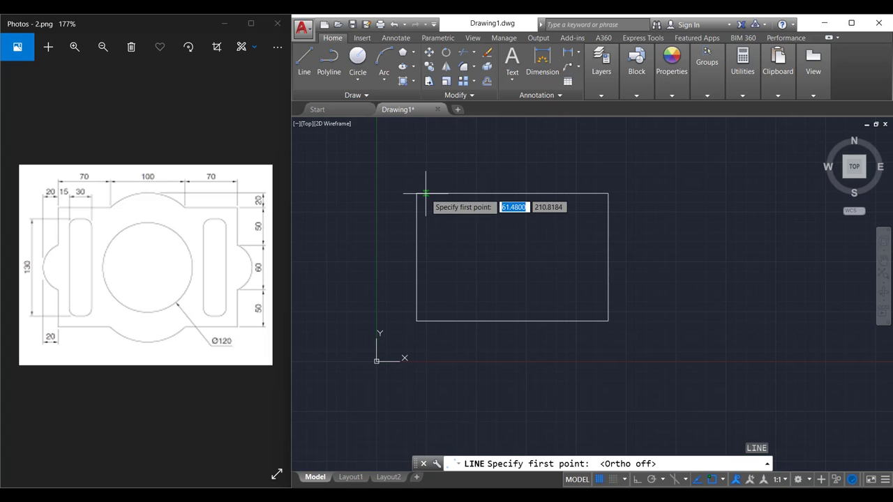
left_click(417, 193)
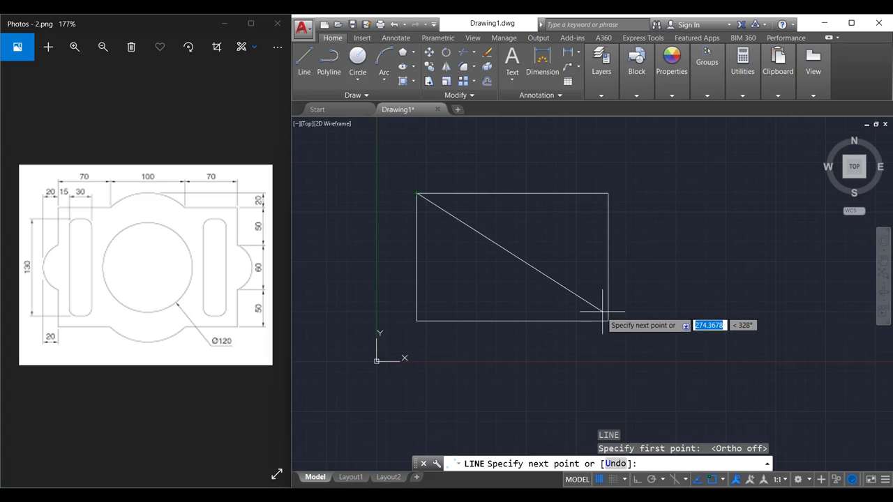
left_click(608, 321)
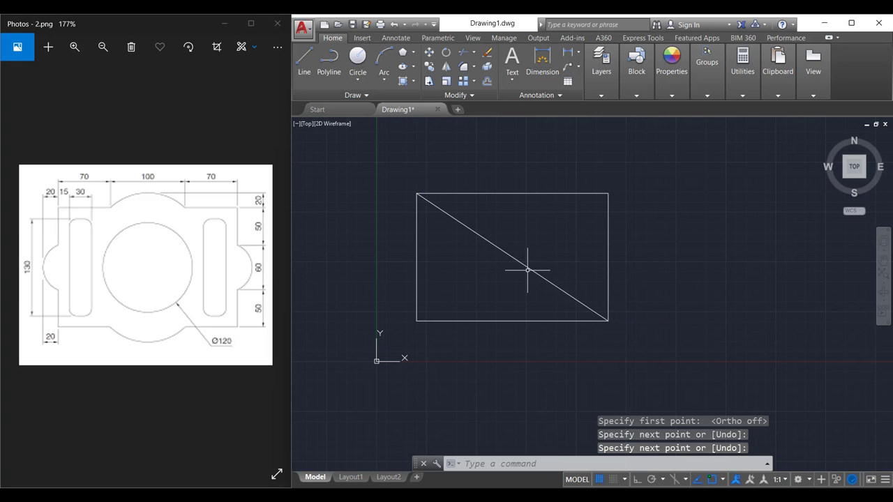
key("Escape")
Draw a radius 60 circle centred on the diagonal's midpoint.
type("c")
key("Return")
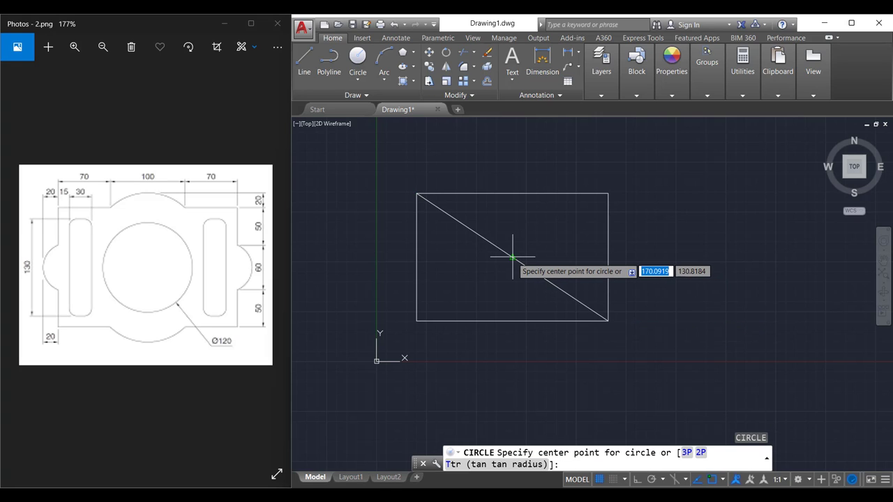
left_click(513, 258)
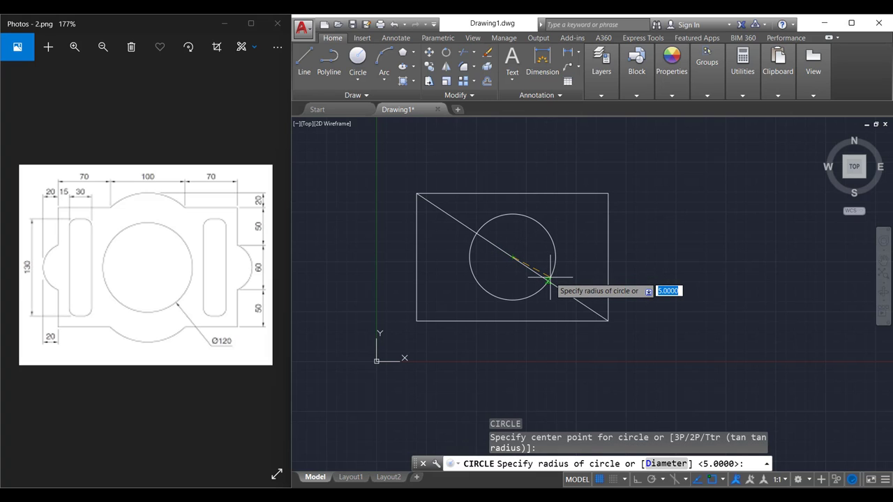
type("60")
key("Return")
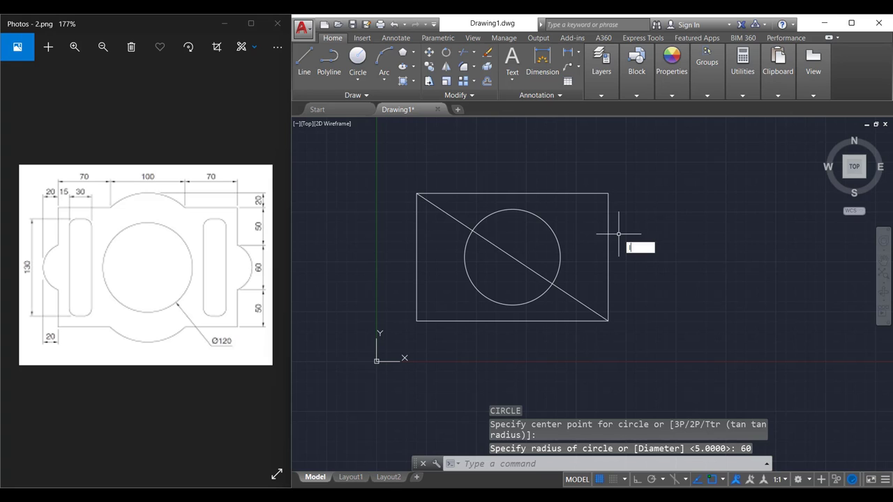
type("l")
key("Return")
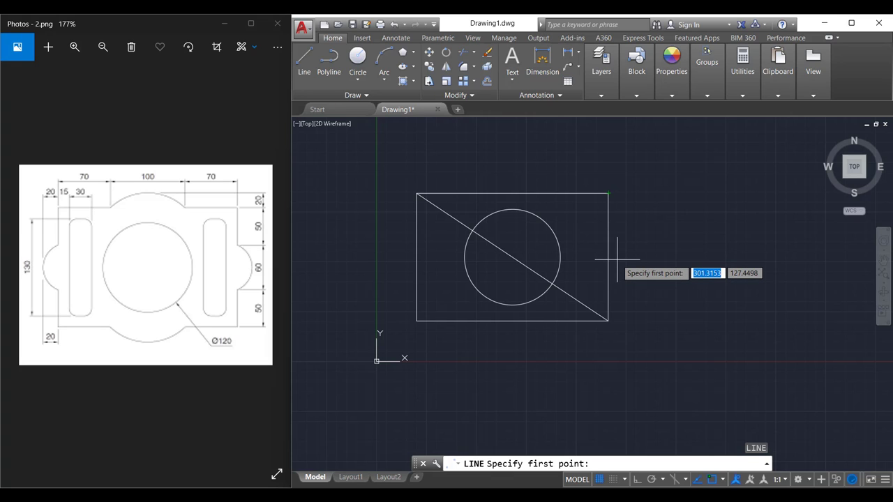
Erase the diagonal construction line using a window selection.
key("Escape")
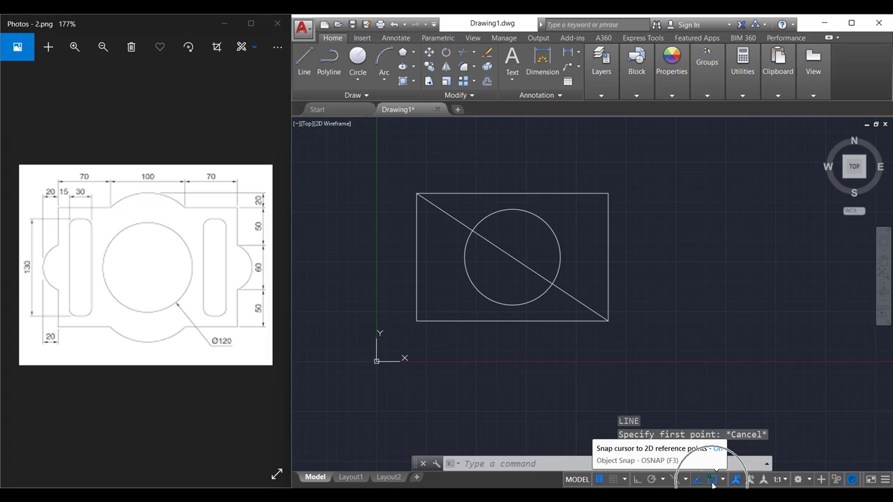
key("Escape")
type("era")
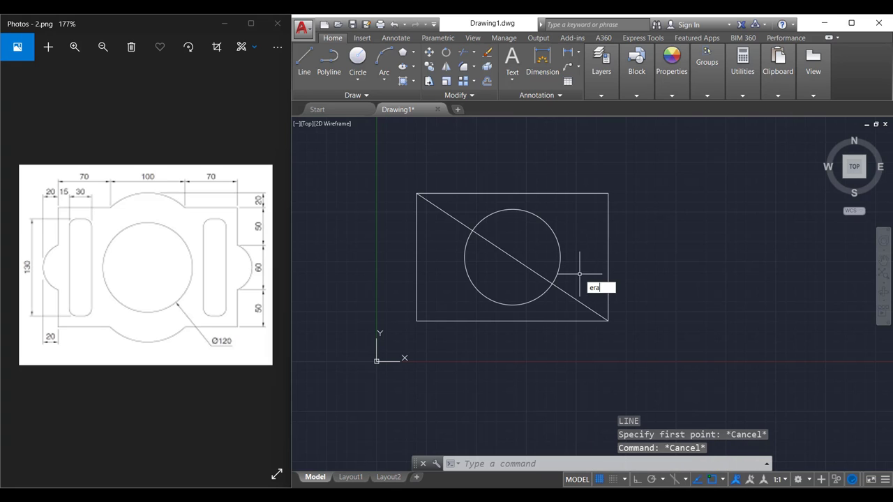
type("se")
key("Return")
left_click(480, 240)
left_click(438, 198)
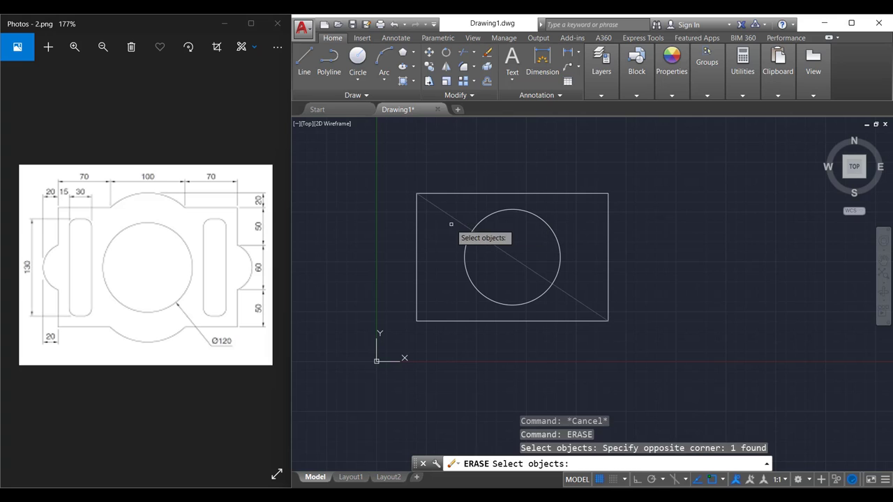
key("Return")
type("o")
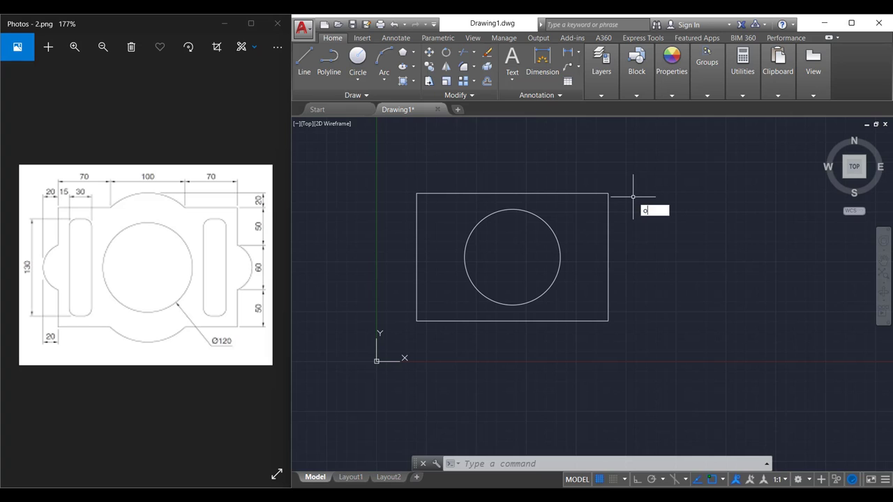
Offset the rectangle's top edge 20 upward.
key("Return")
key("Return")
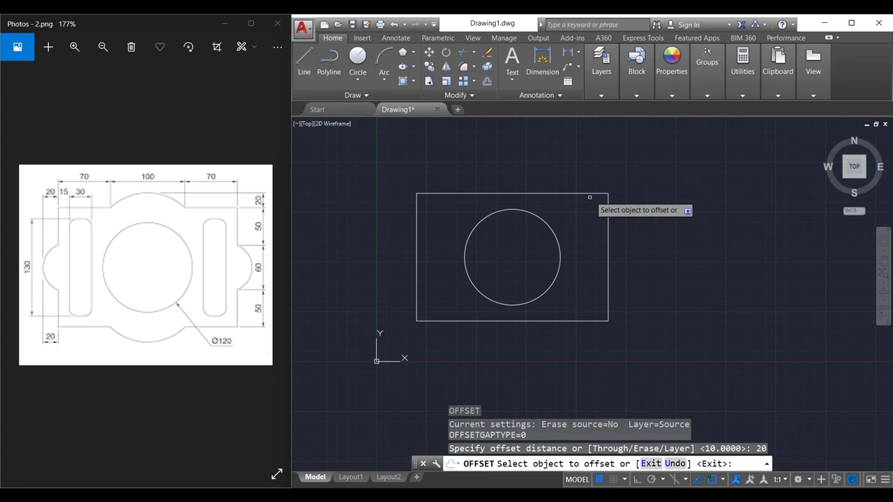
left_click(593, 194)
left_click(588, 167)
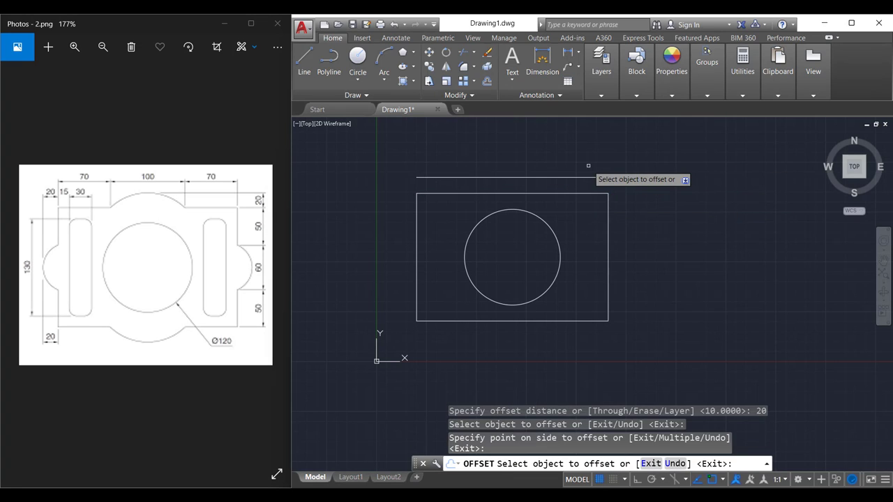
key("Escape")
type("o")
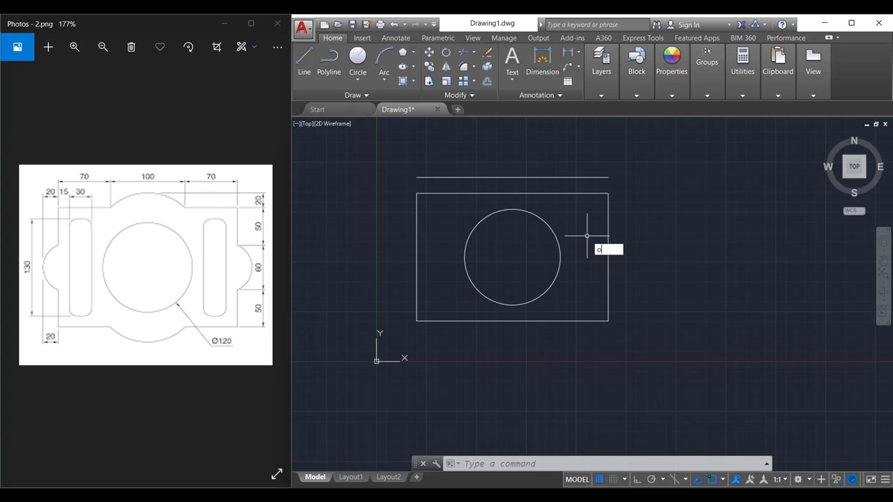
Offset the right and left edges 70 inward.
key("Return")
key("Return")
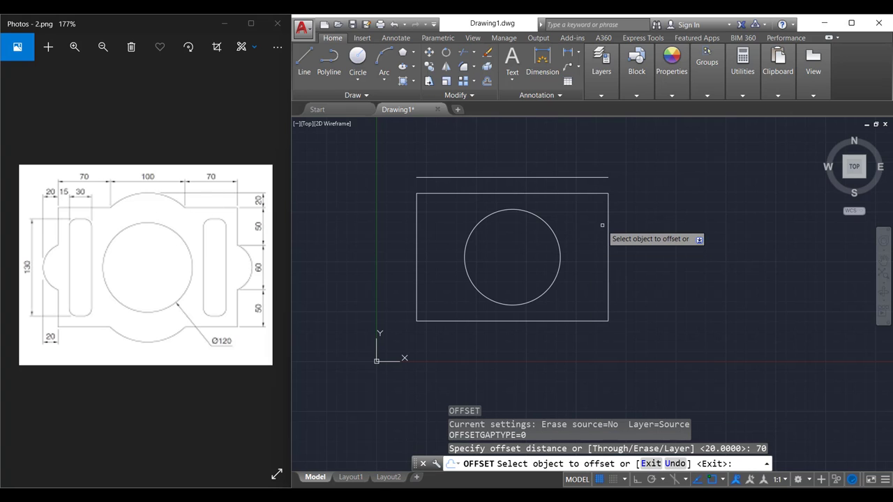
left_click(608, 228)
left_click(583, 230)
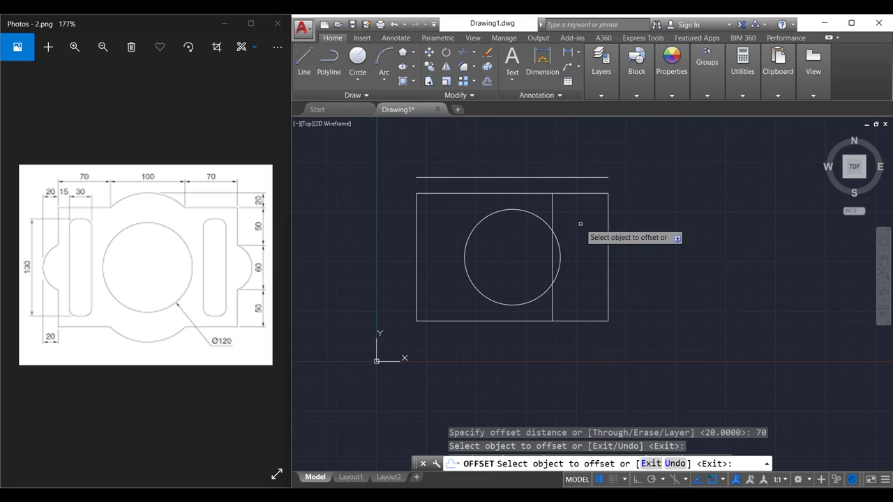
left_click(417, 225)
left_click(440, 225)
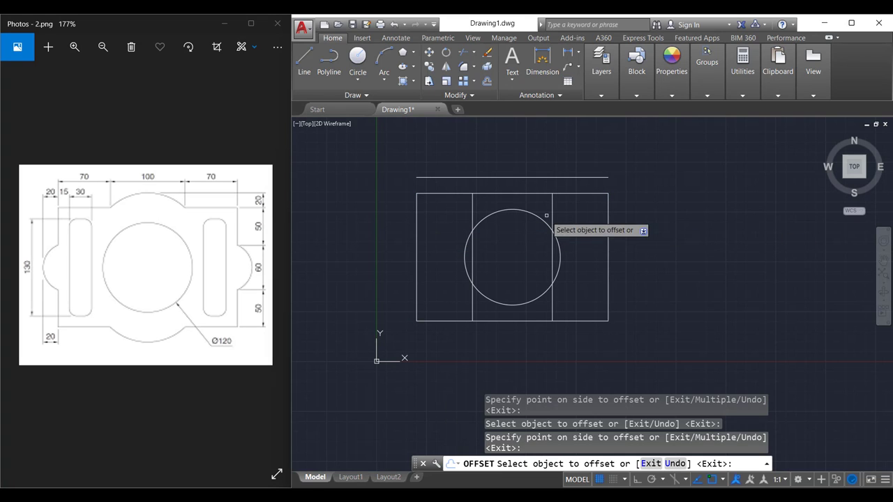
key("Escape")
key("Escape")
key("Escape")
Draw a 3P circle through the left inner corner, the offset line above, and the right inner corner.
scroll(491, 167, "up", 4)
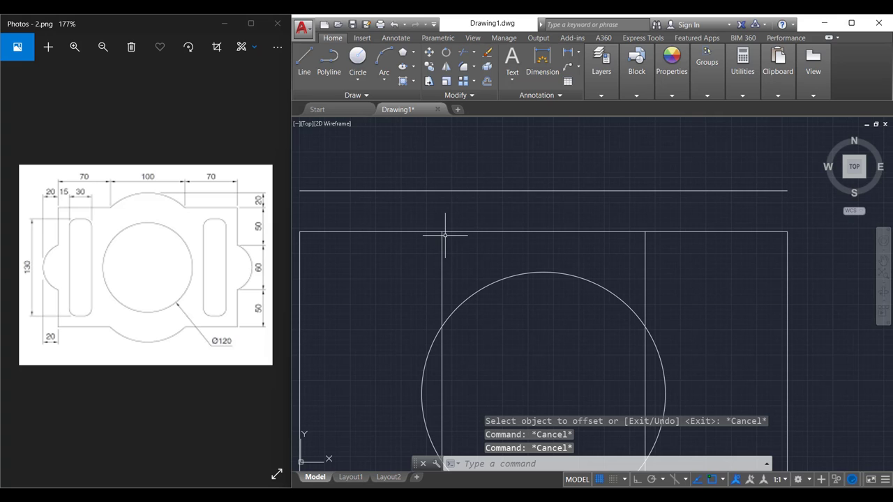
left_click(445, 236)
left_click(646, 235)
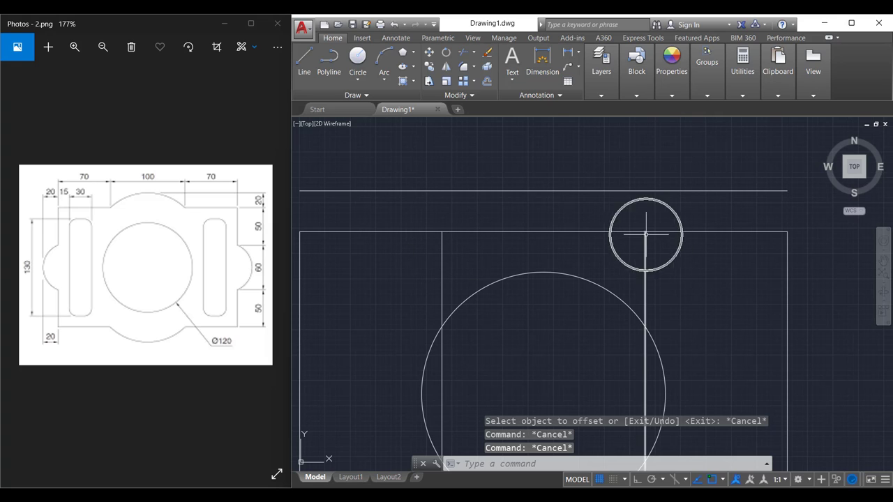
left_click(539, 188)
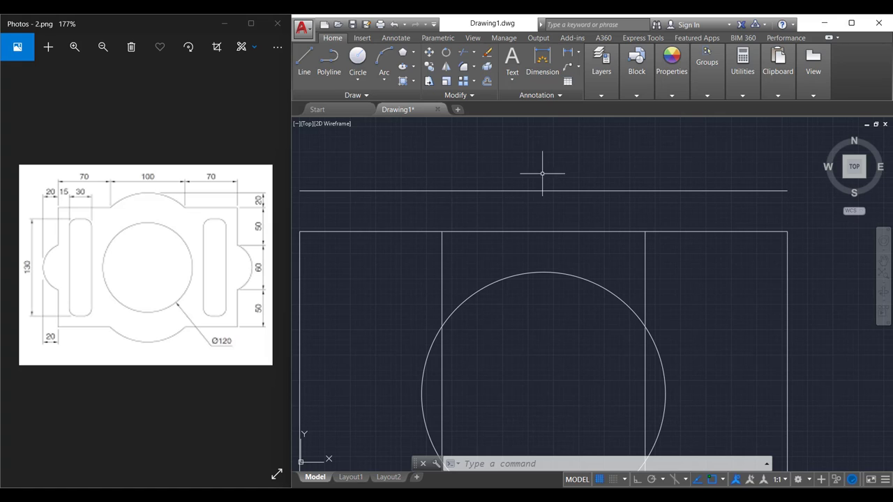
type("c")
key("Return")
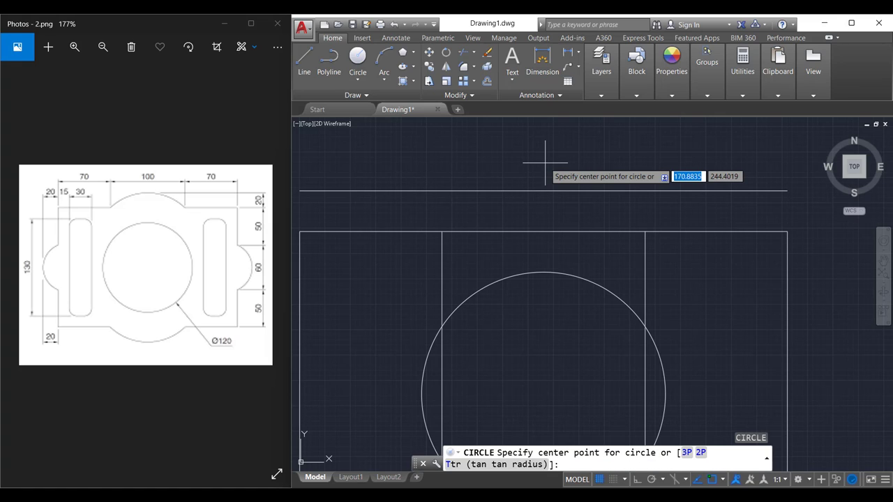
key("Down")
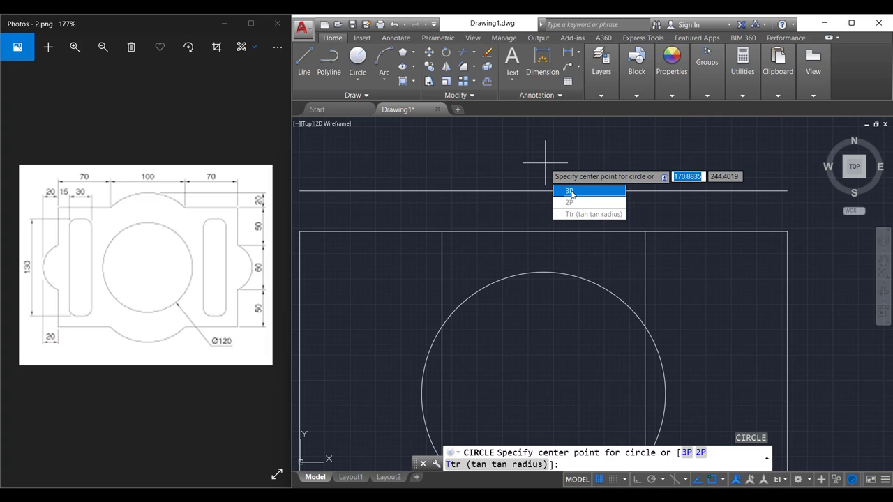
left_click(571, 191)
left_click(441, 231)
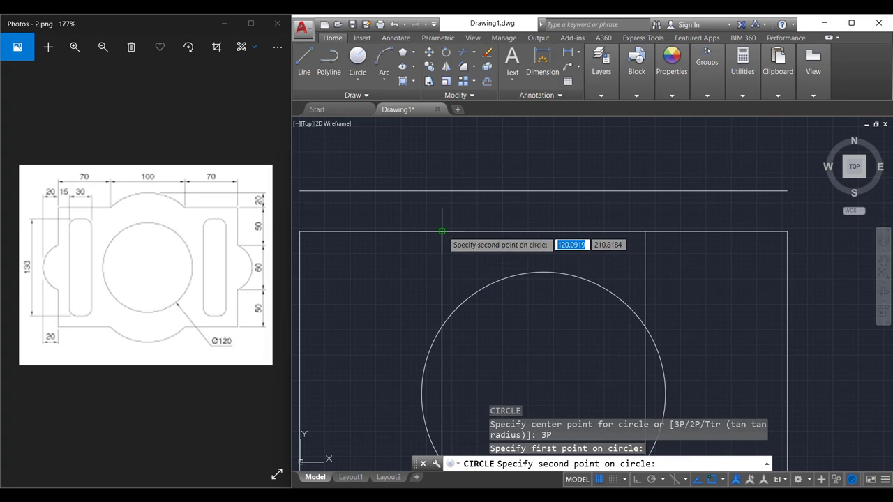
left_click(542, 189)
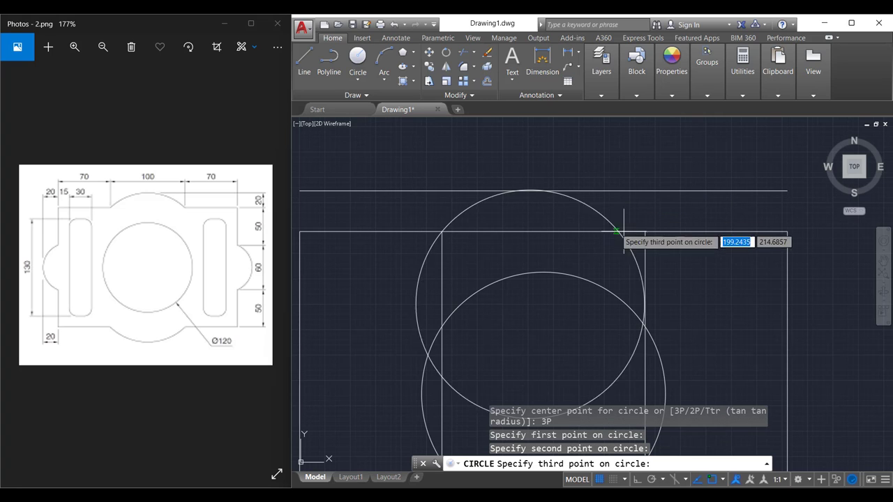
left_click(645, 231)
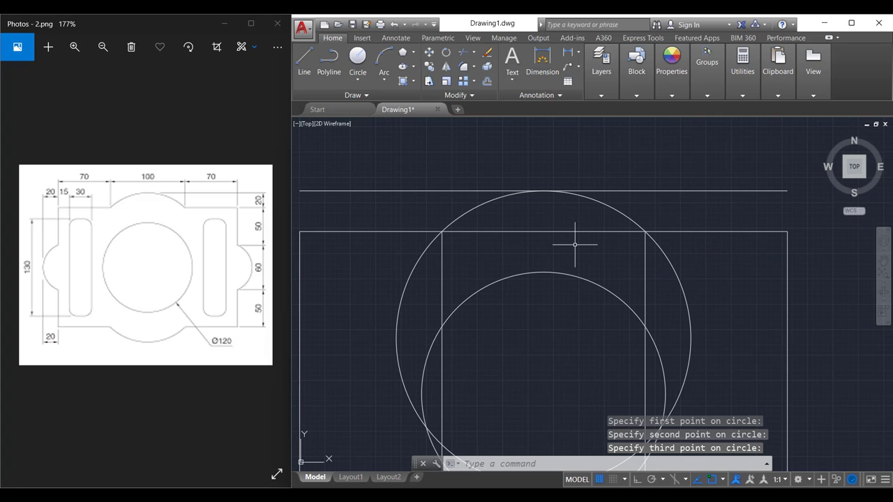
type("tr")
key("Return")
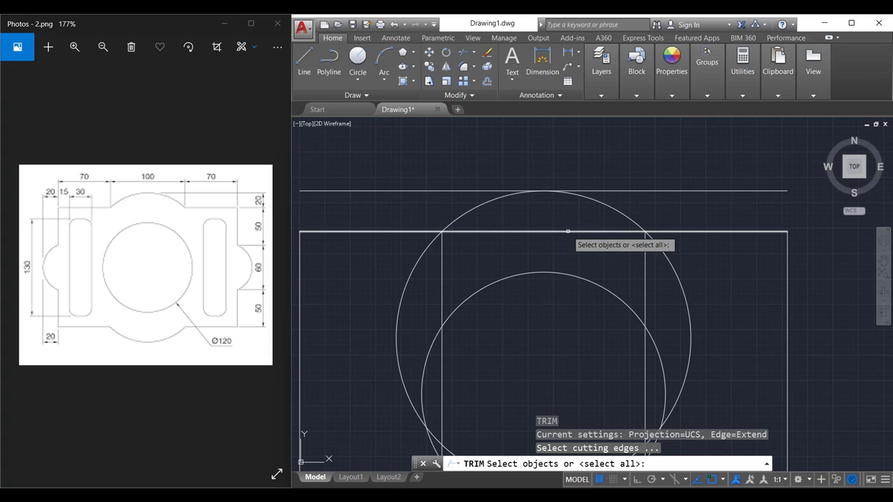
Trim the big circle at the top edge, leaving only the arc above it.
left_click(568, 231)
key("Return")
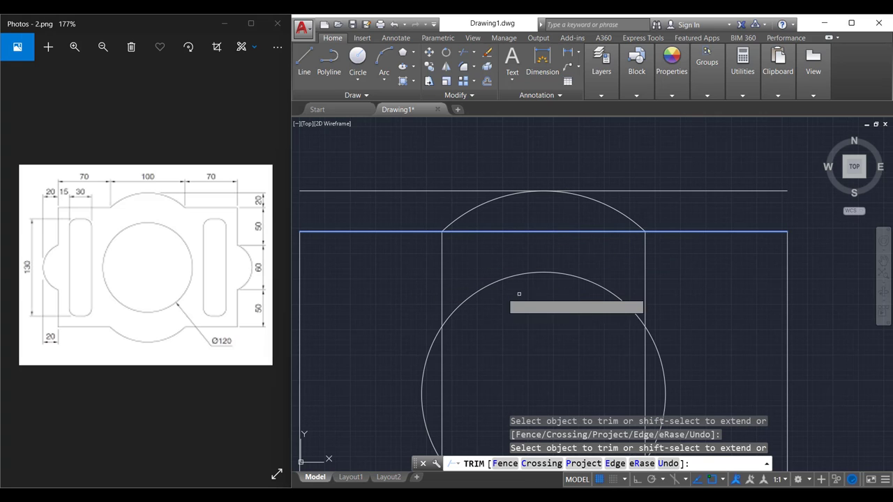
left_click(406, 290)
key("Escape")
key("Escape")
key("Escape")
type("e")
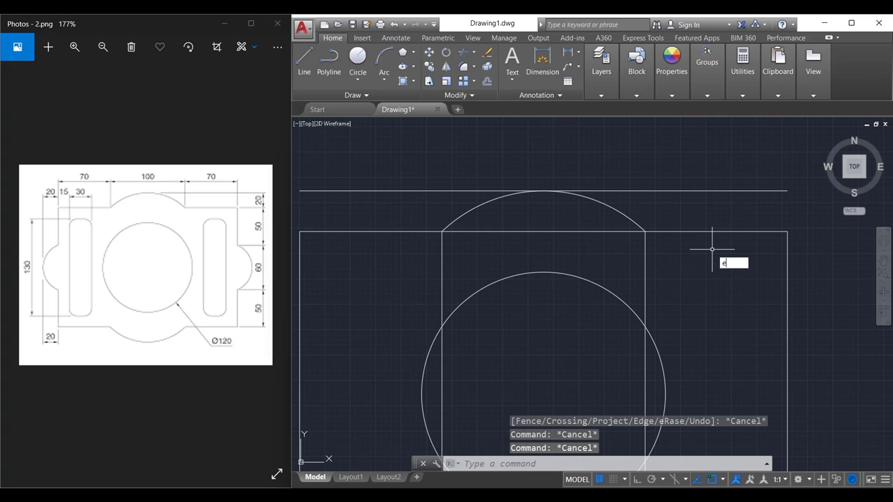
Erase the helper line offset 20 above the top edge.
key("Return")
left_click(700, 207)
left_click(682, 167)
key("Return")
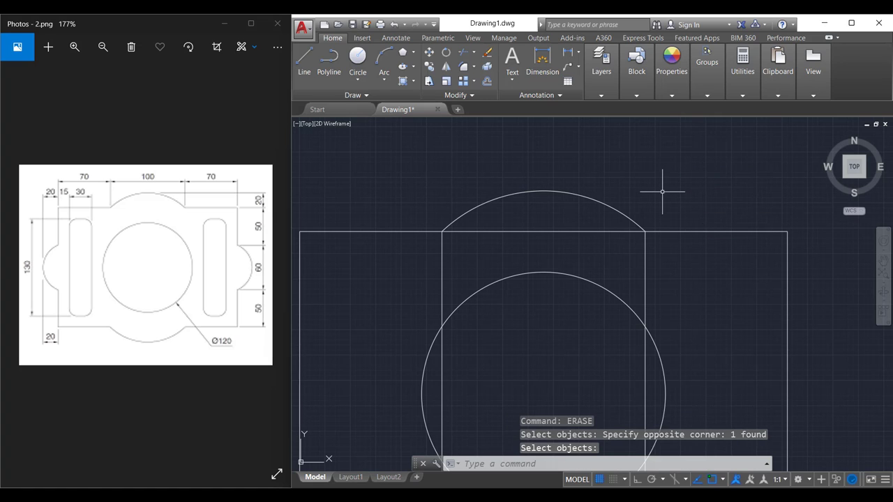
type("tr")
key("Return")
key("Return")
left_click(570, 244)
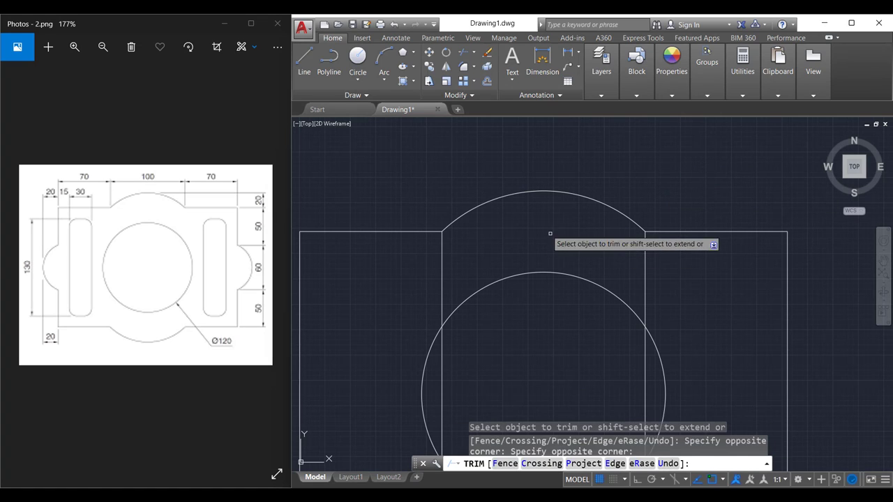
left_click(568, 240)
key("Escape")
Attempt to select the two inner vertical lines for erasing, then cancel.
type("e")
key("Return")
left_click(656, 256)
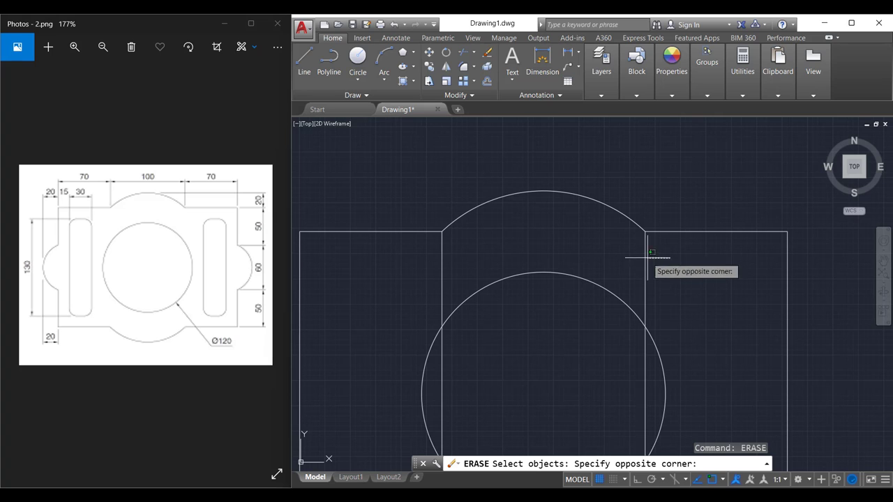
left_click(624, 252)
left_click(670, 264)
left_click(593, 253)
left_click(469, 253)
left_click(434, 260)
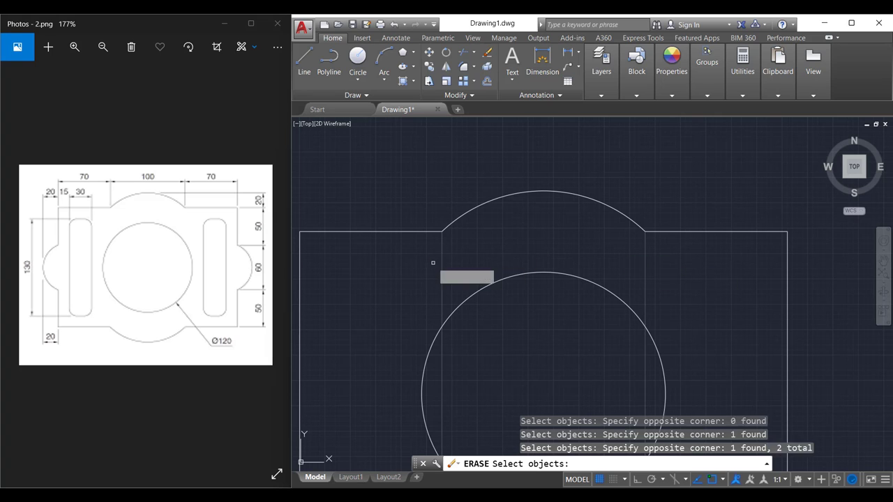
key("Escape")
Restart ERASE and select both inner vertical lines.
scroll(548, 225, "down", 4)
type("e")
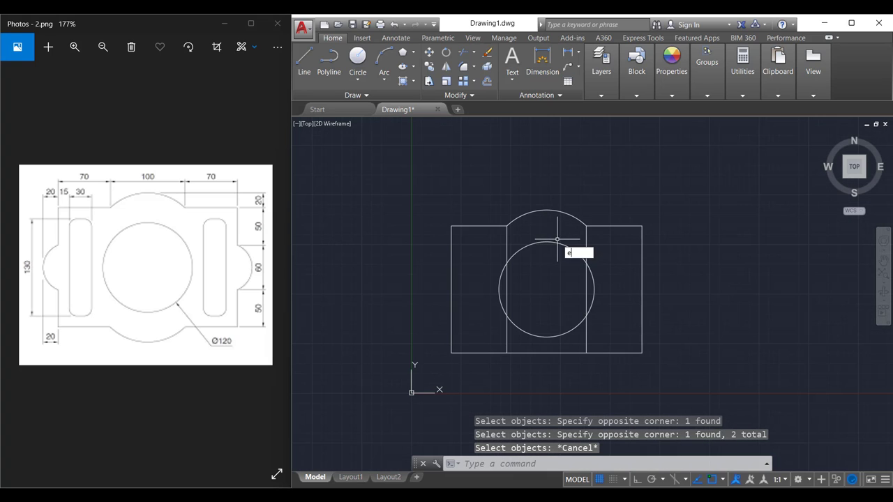
key("Return")
scroll(594, 237, "up", 3)
scroll(599, 251, "up", 2)
left_click(578, 201)
scroll(577, 217, "down", 2)
left_click(576, 217)
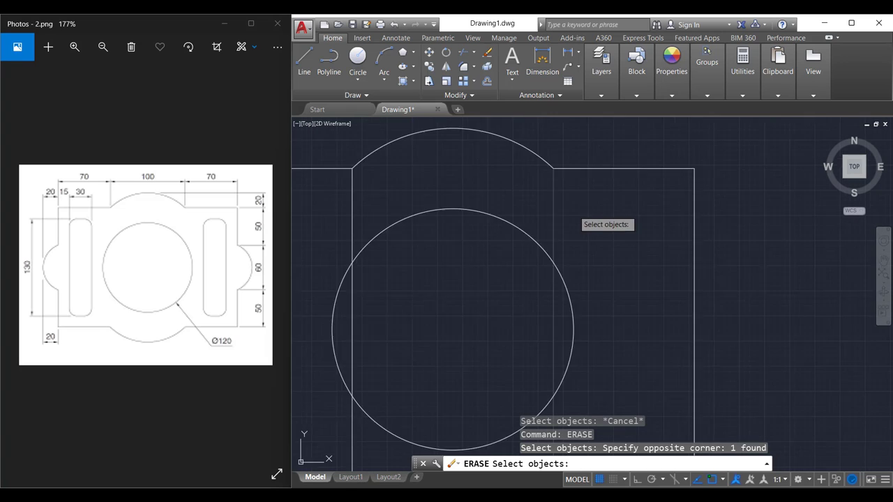
scroll(476, 216, "down", 2)
left_click(476, 217)
scroll(489, 201, "up", 4)
left_click(489, 201)
Confirm erasing the inner vertical lines and decline the update prompt.
scroll(482, 205, "down", 4)
key("Return")
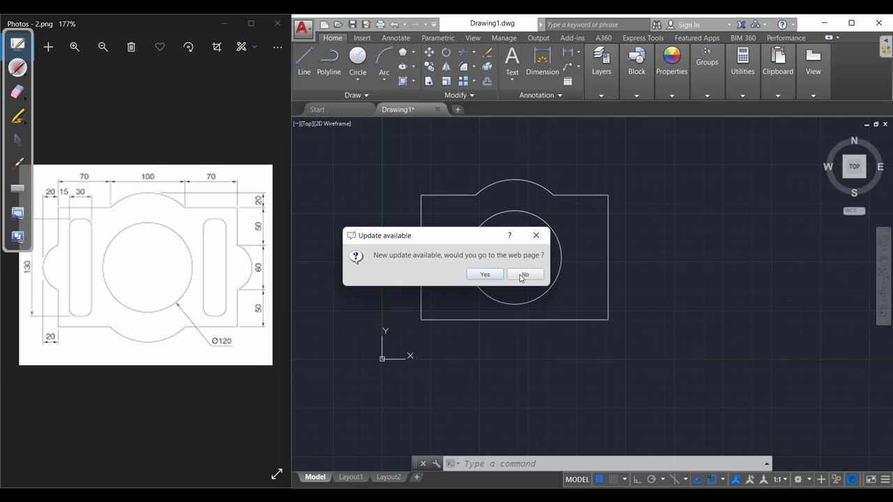
left_click(541, 279)
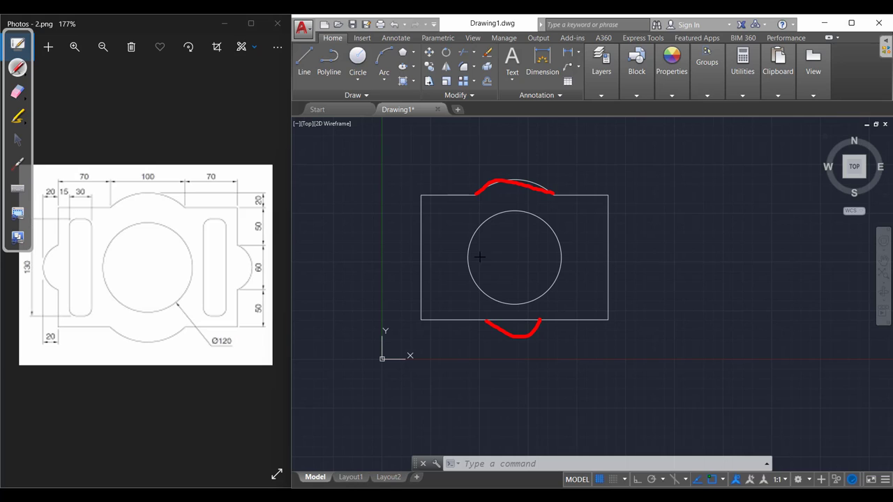
Wipe the red freehand markup off the drawing with the annotation eraser.
left_click_drag(467, 261, 631, 266)
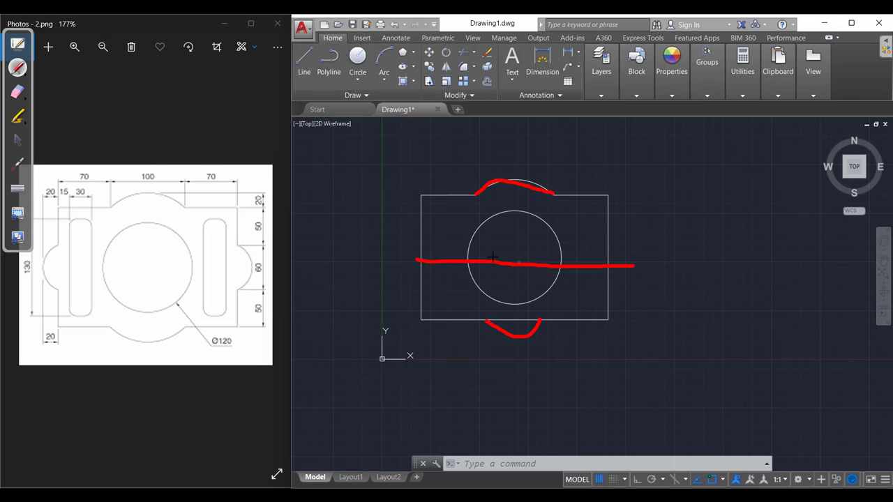
left_click(18, 92)
mouse_move(458, 189)
left_mouse_down()
mouse_move(712, 258)
mouse_move(519, 273)
mouse_move(495, 266)
left_mouse_up()
left_click(17, 140)
type("m")
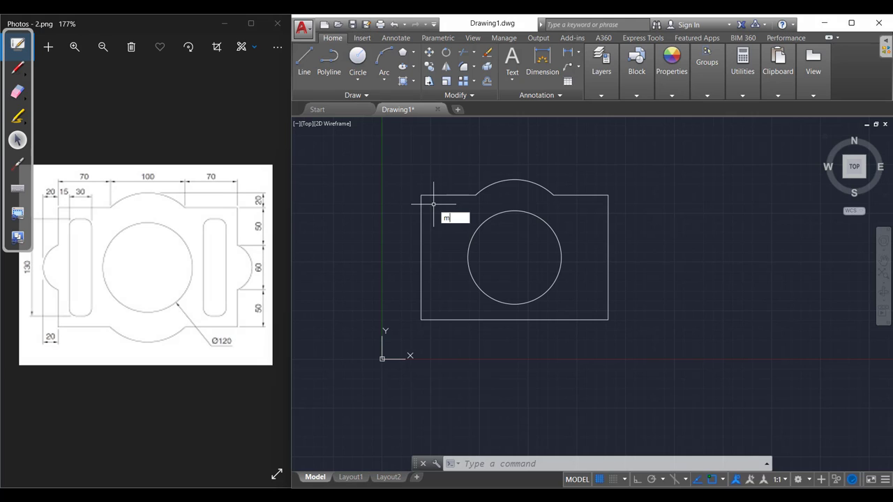
Mirror the top arc about the horizontal line through the circle centre, keeping the original.
type("i")
key("Return")
left_click(500, 181)
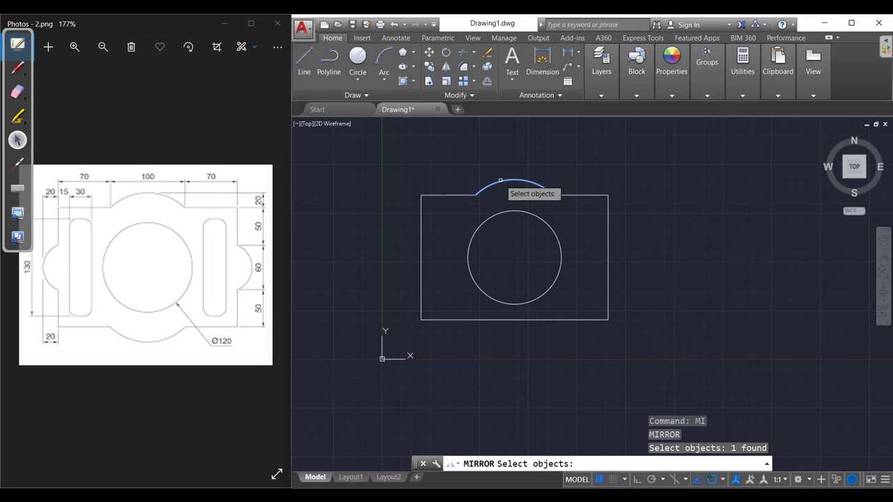
key("Return")
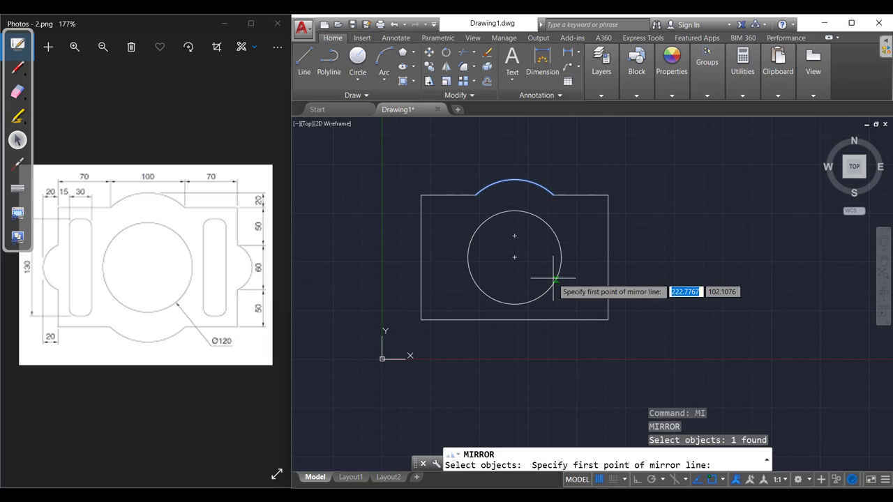
left_click(517, 258)
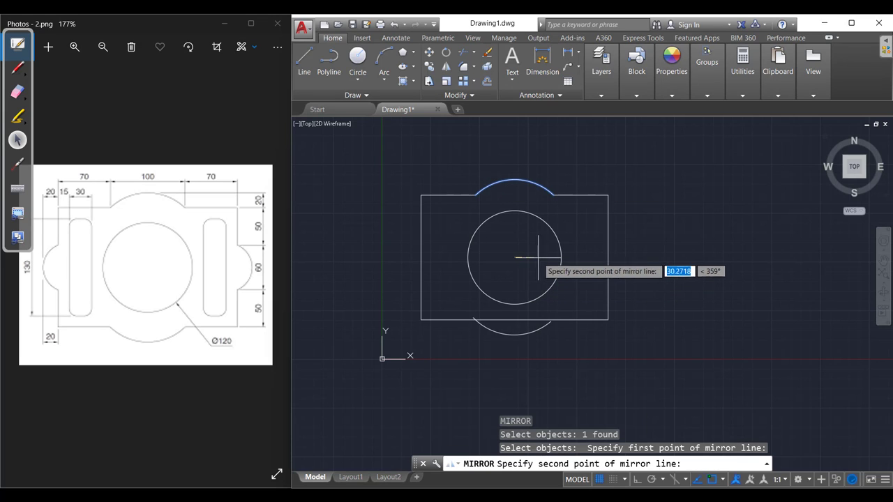
key("Return")
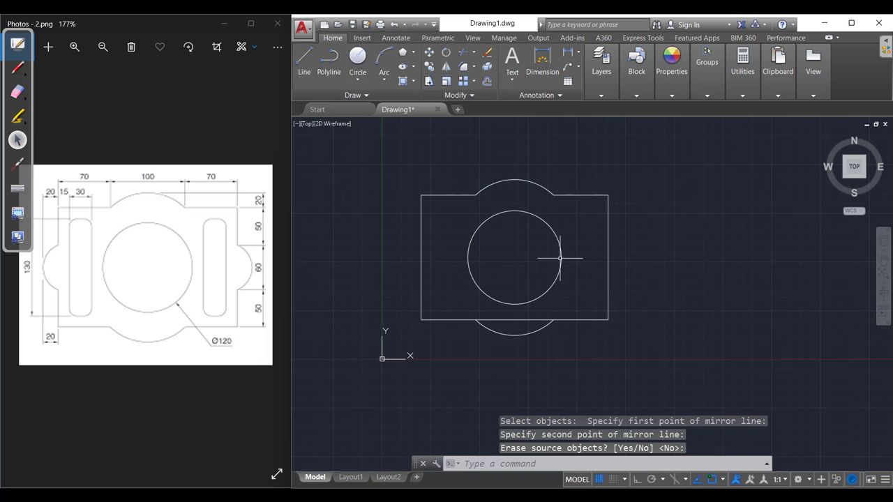
type("tr")
Trim the straight bottom-edge segment inside the mirrored arc.
key("Return")
key("Return")
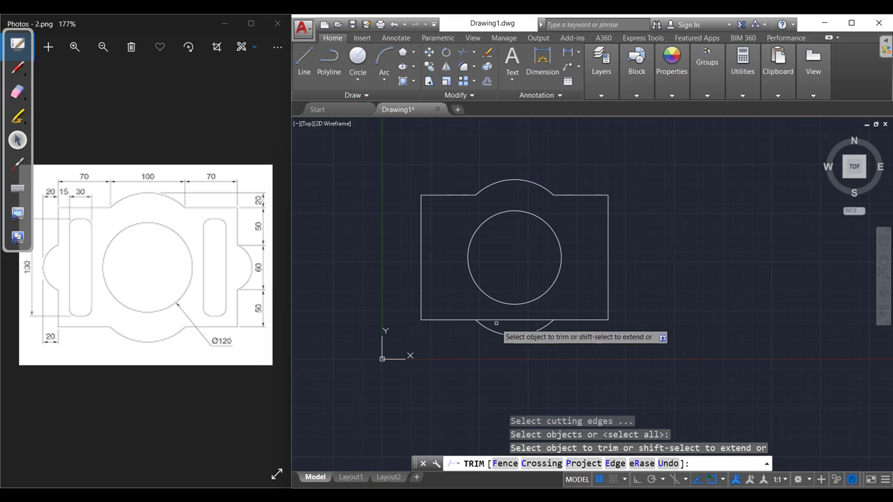
scroll(509, 328, "up", 3)
left_click_drag(502, 296, 530, 317)
scroll(520, 305, "down", 3)
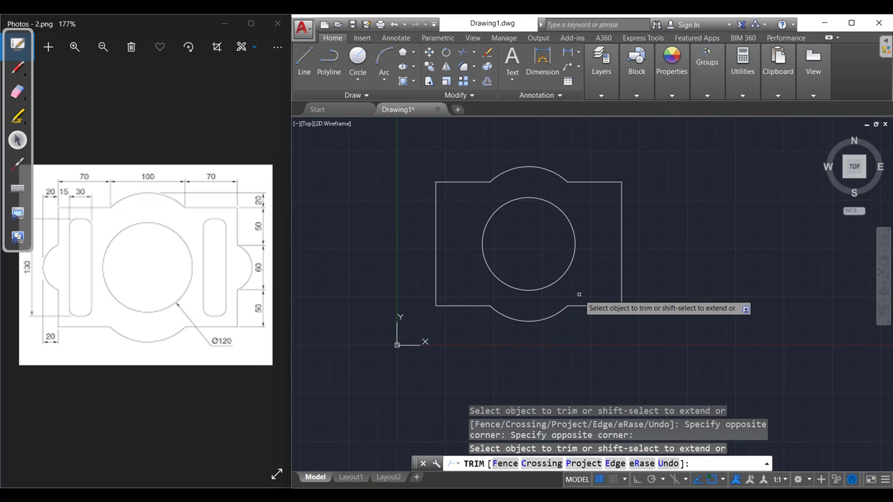
key("Escape")
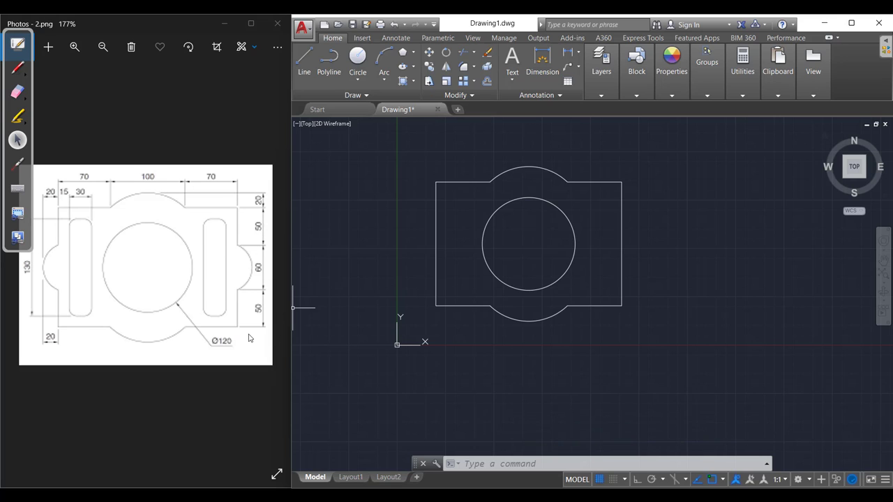
Offset the plate's right edge 20 units outward.
type("o")
key("Return")
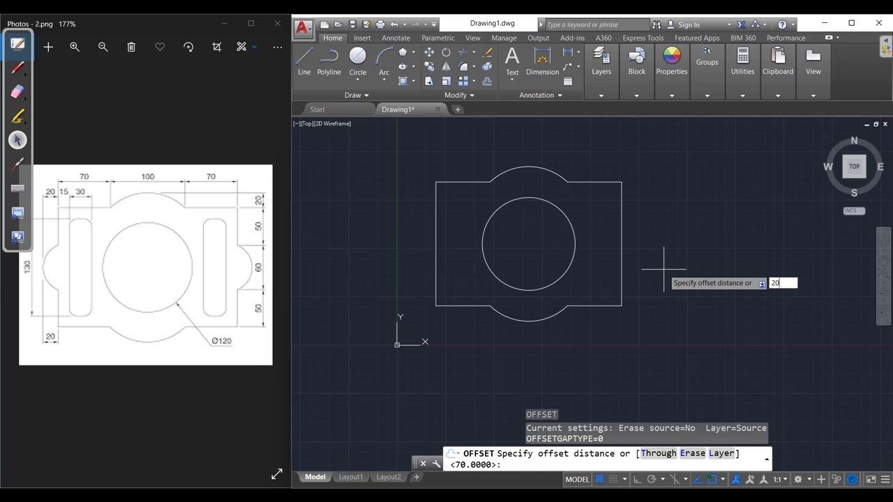
type("20")
key("Return")
left_click(619, 254)
left_click(656, 257)
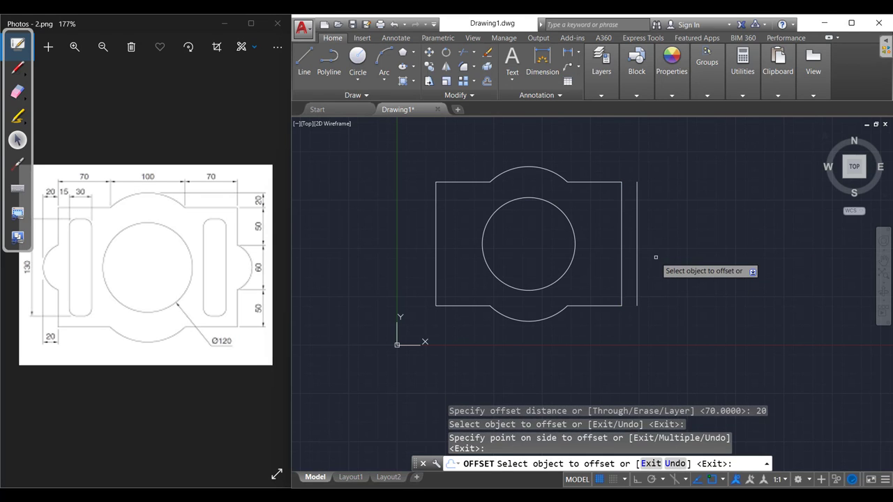
key("Escape")
Offset the bottom and top edges 50 units inward as construction lines.
type("o")
key("Return")
type("50")
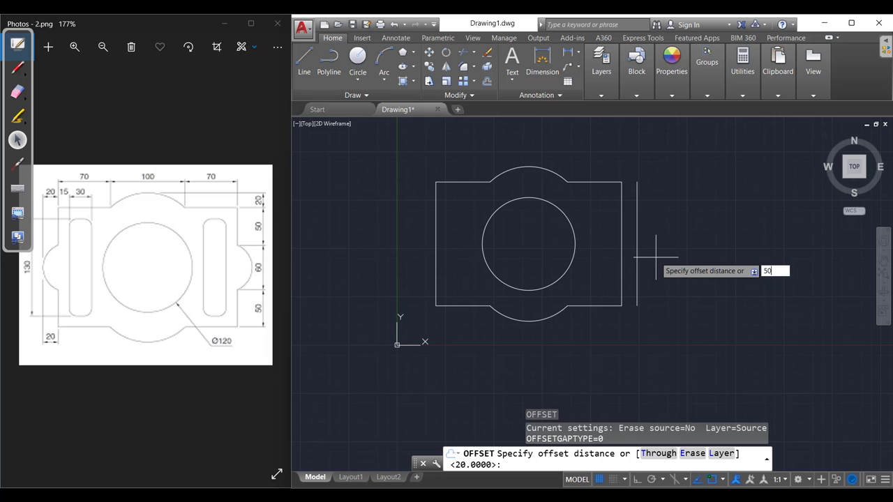
key("Return")
left_click(605, 305)
left_click(611, 247)
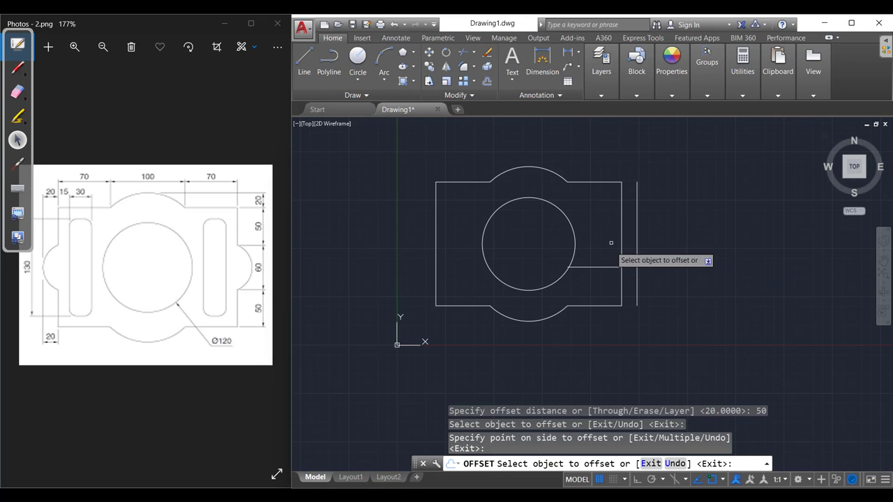
left_click(601, 182)
left_click(614, 221)
key("Escape")
Draw a 3-point circle through the two intersections and the offset line.
scroll(639, 235, "up", 4)
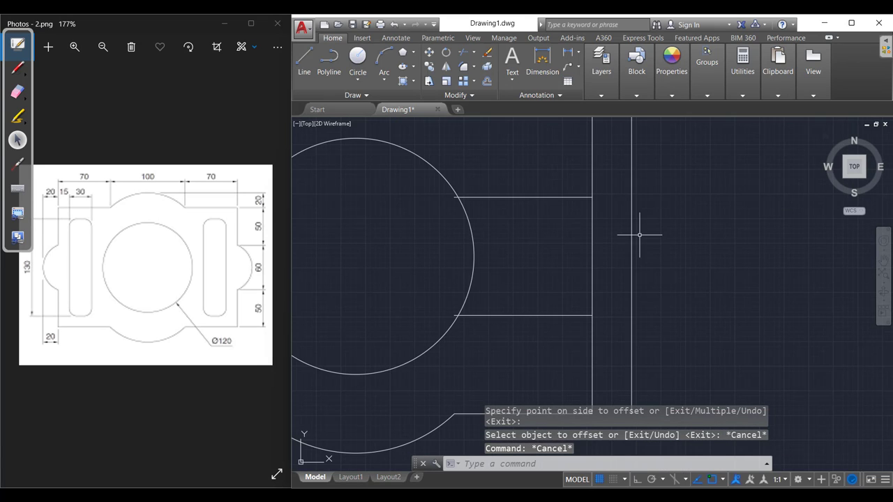
type("c")
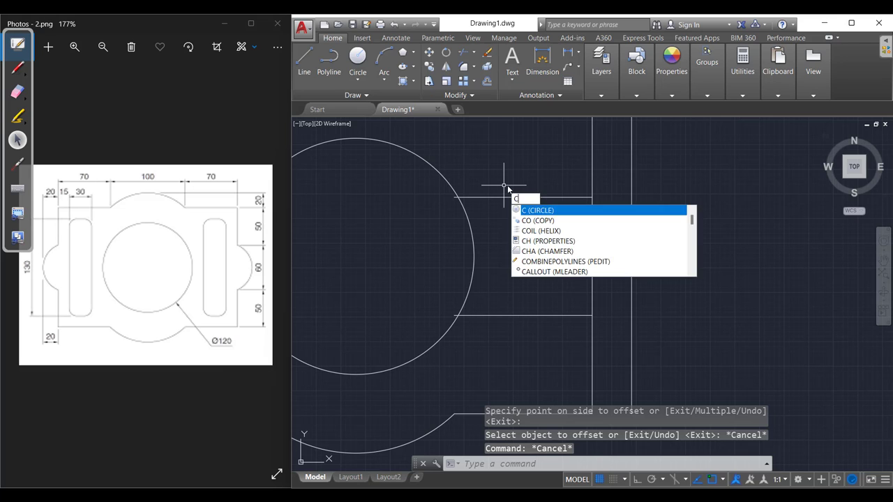
key("Return")
left_click(520, 214)
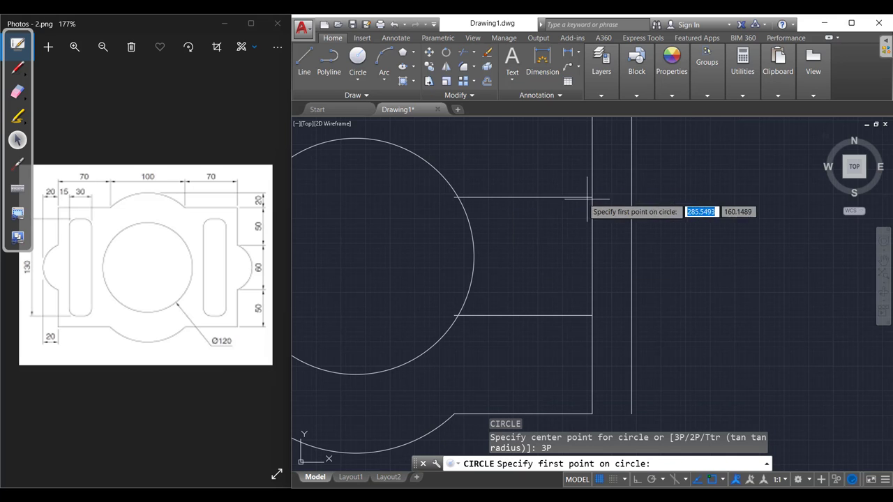
left_click(593, 197)
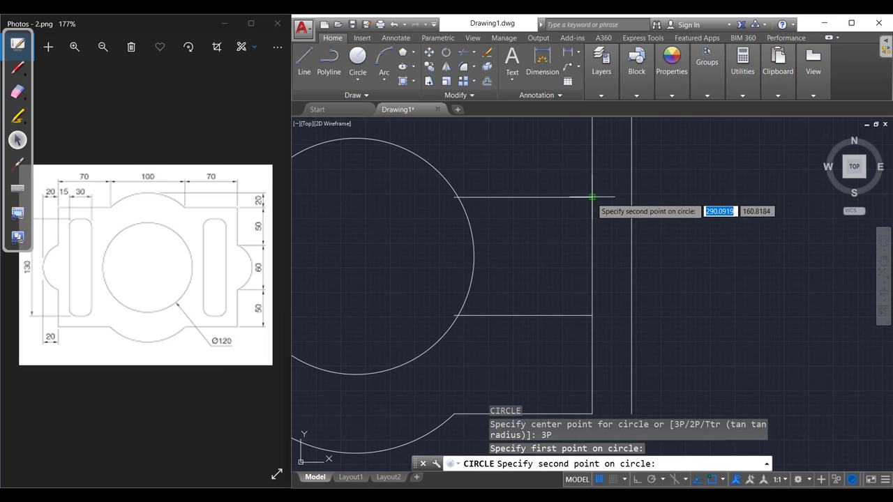
left_click(631, 256)
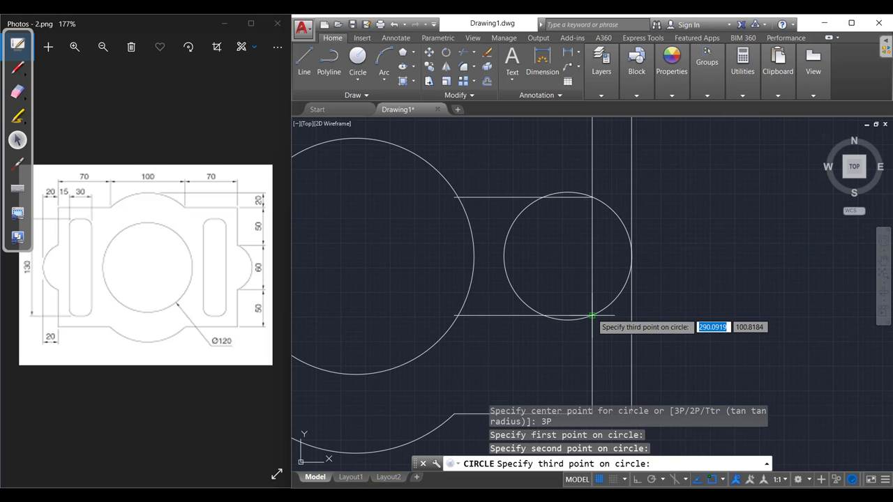
left_click(590, 316)
type("tr")
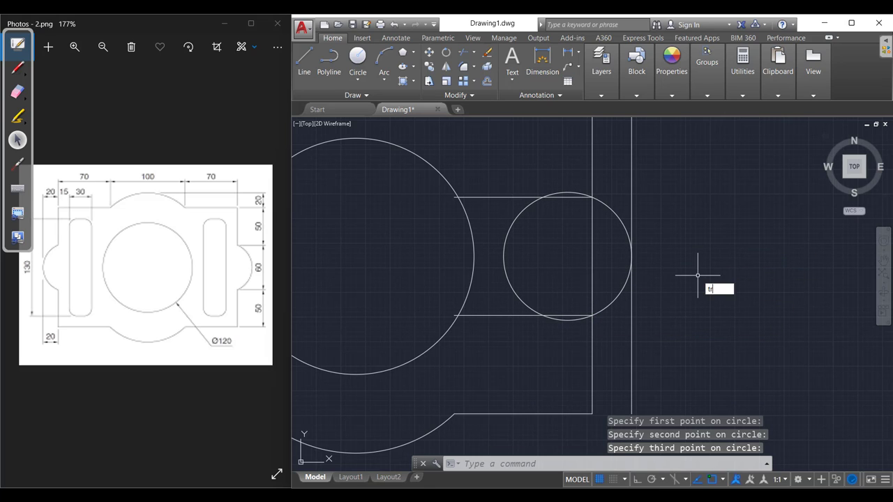
Trim away the circle's part left of the plate's right edge.
key("Return")
left_click(591, 267)
key("Return")
left_click(530, 239)
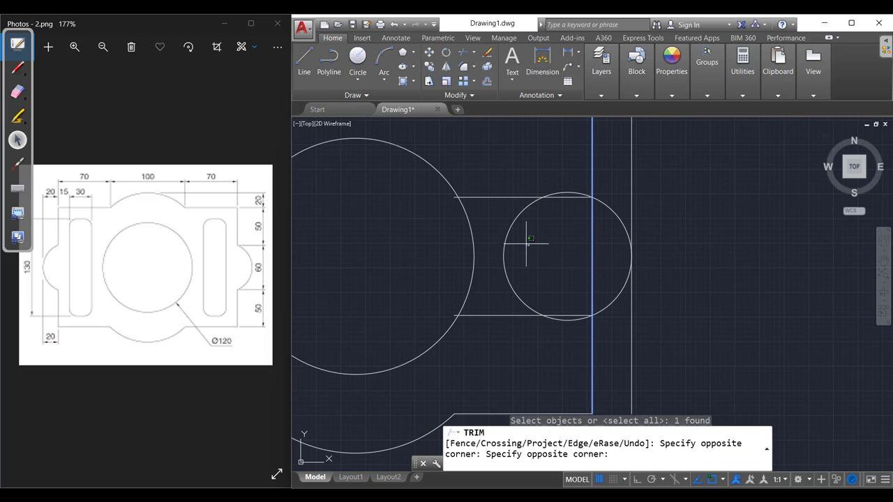
left_click(548, 253)
key("Escape")
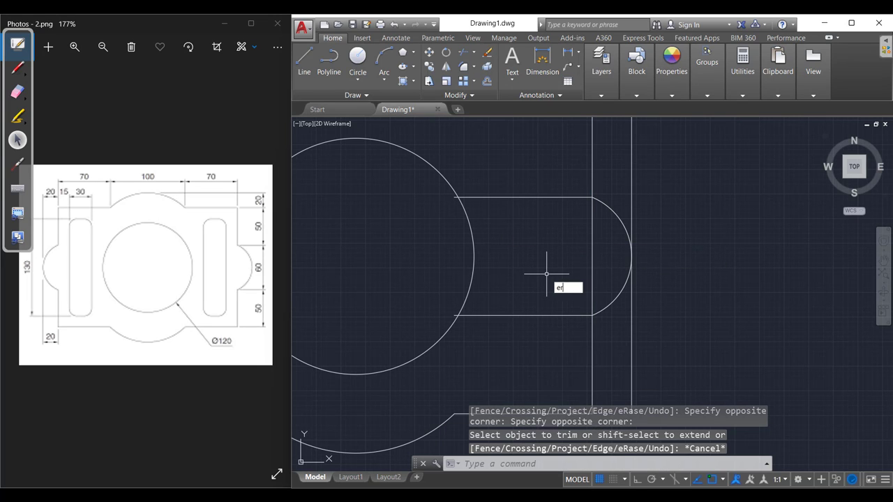
Erase the two horizontal construction lines.
key("Return")
left_click(551, 353)
left_click(523, 283)
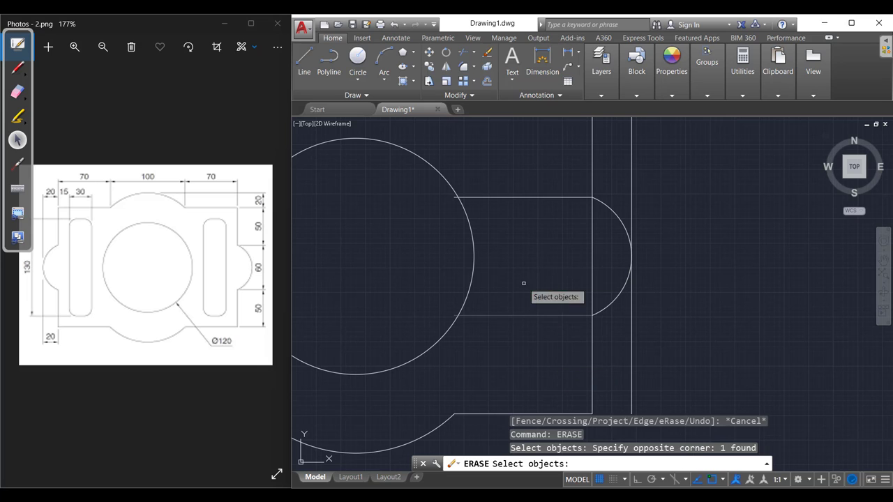
left_click(531, 227)
left_click(512, 178)
key("Return")
type("tr")
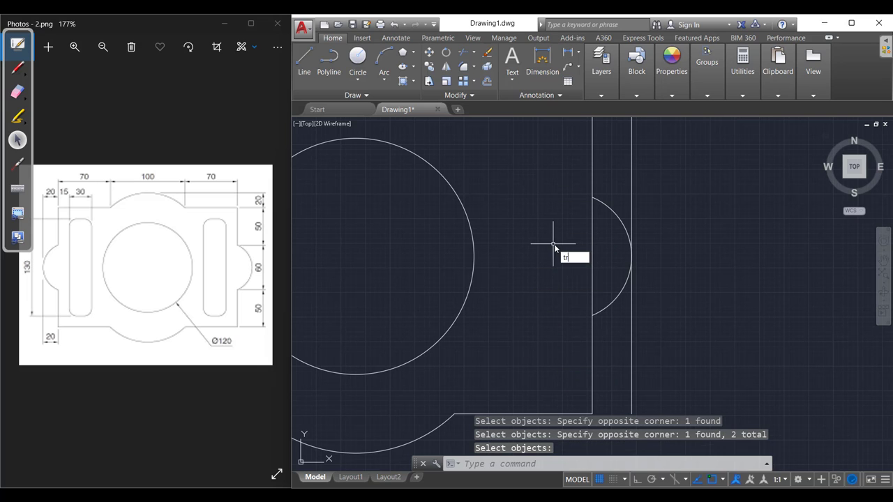
Trim the right edge segment lying inside the arc.
key("Return")
left_click(605, 261)
left_click(587, 237)
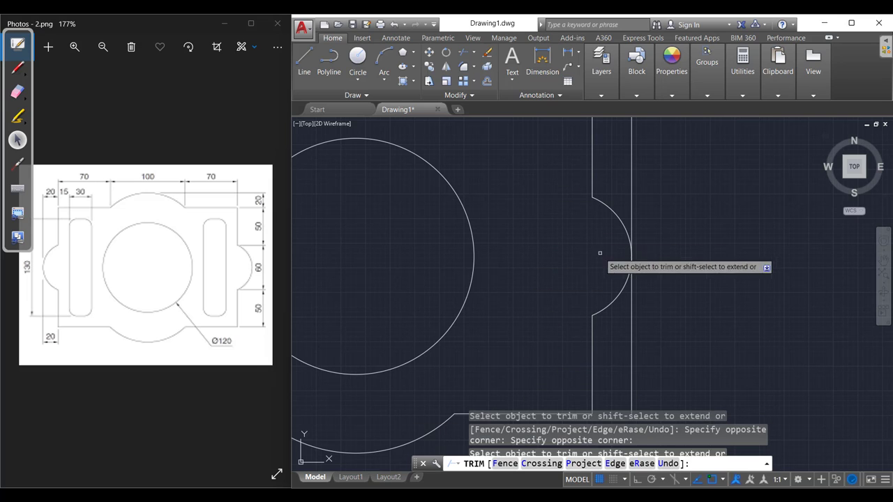
key("Return")
Erase the vertical construction line.
type("e")
key("Return")
left_click(711, 223)
left_click(624, 159)
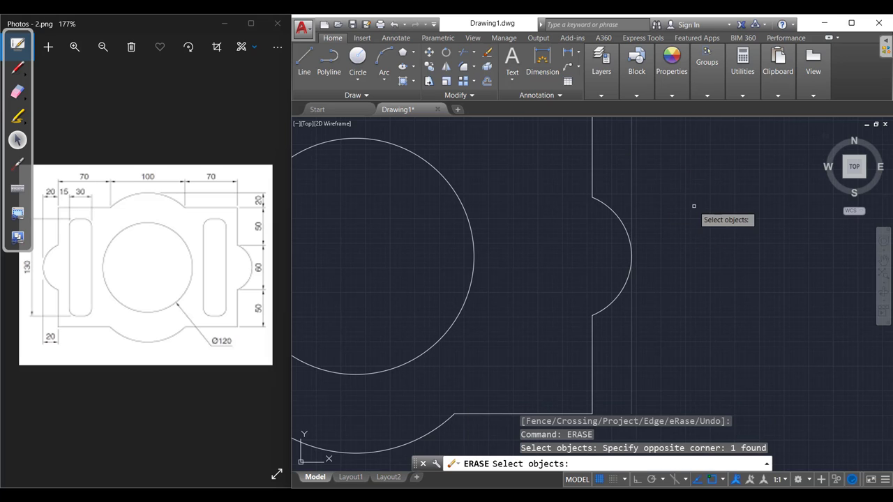
key("Return")
Select the right arc lobe for mirroring.
scroll(682, 236, "down", 5)
type("mi")
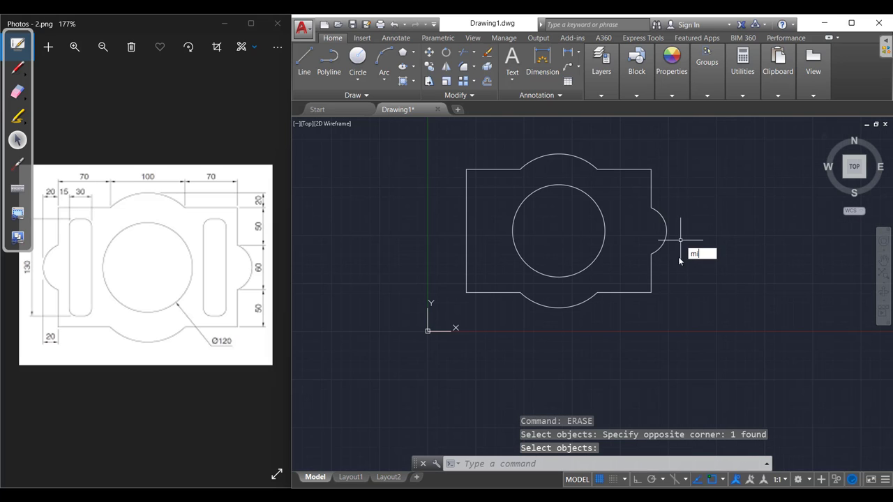
key("Return")
left_click(682, 255)
left_click(646, 206)
Mirror the right arc lobe to the left side through the circle centre, keeping the original.
key("Return")
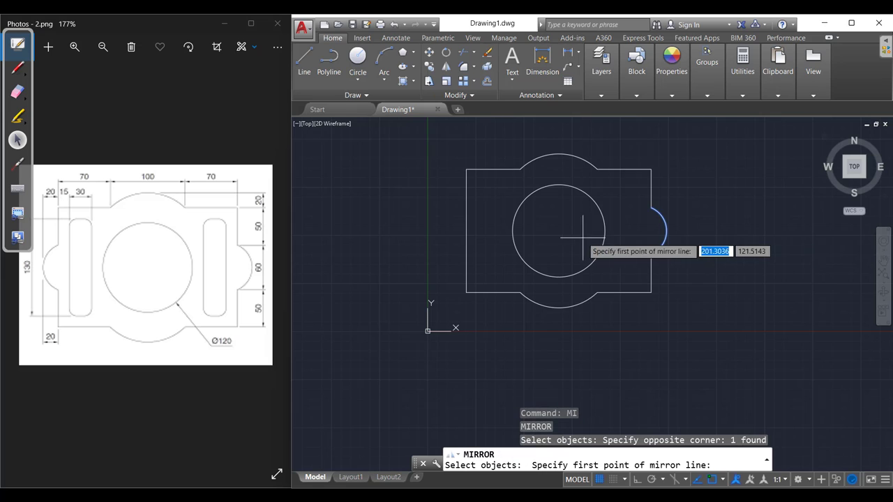
left_click(559, 231)
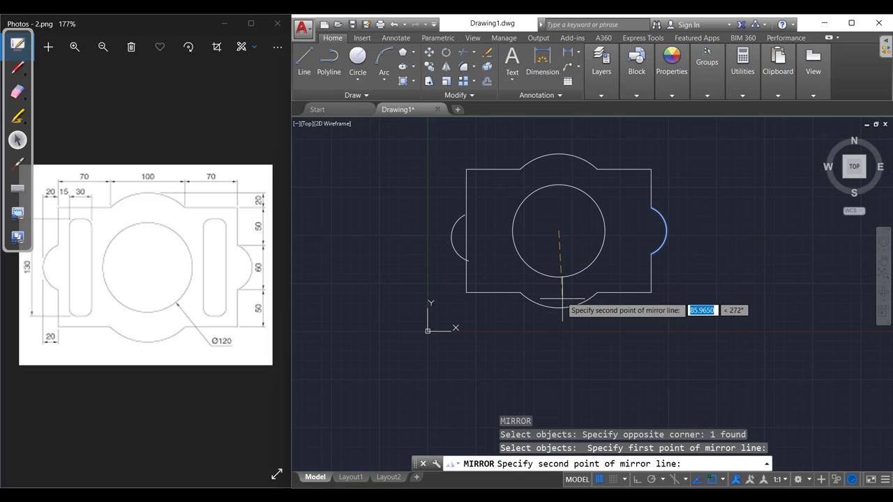
left_click(558, 307)
key("Return")
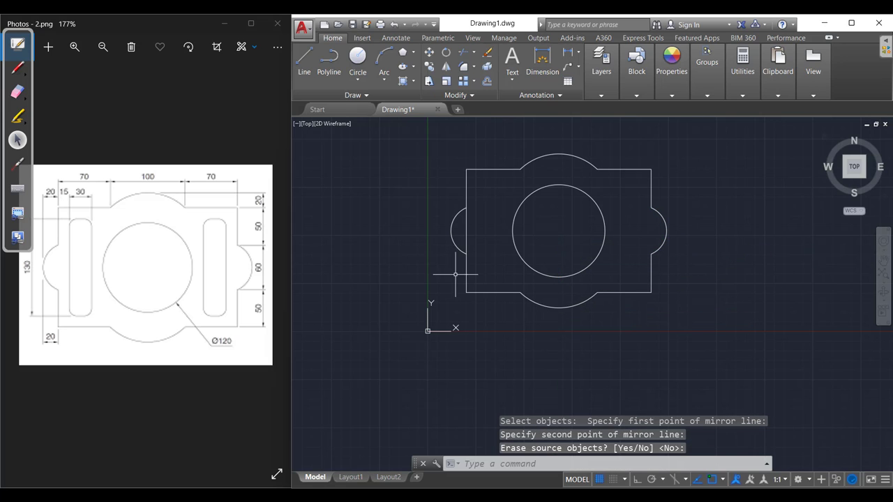
Trim the straight left edge segment inside the mirrored arc.
type("tr")
key("Return")
key("Return")
scroll(474, 247, "up", 7)
left_click_drag(464, 215, 428, 225)
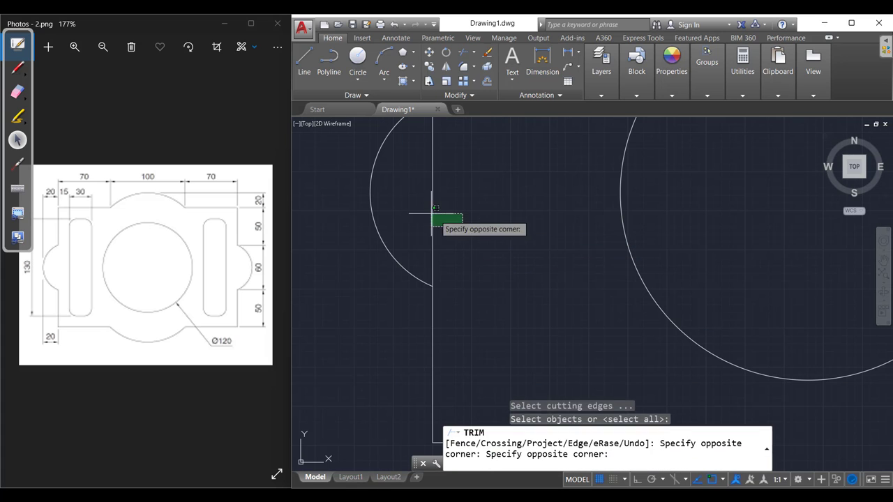
scroll(489, 245, "down", 5)
scroll(579, 293, "down", 5)
key("Escape")
scroll(593, 269, "down", 3)
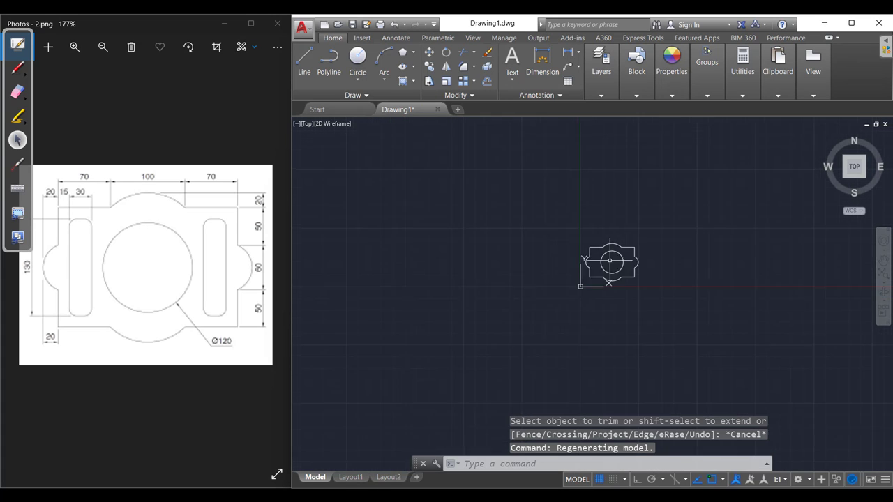
scroll(607, 269, "up", 4)
scroll(607, 268, "up", 2)
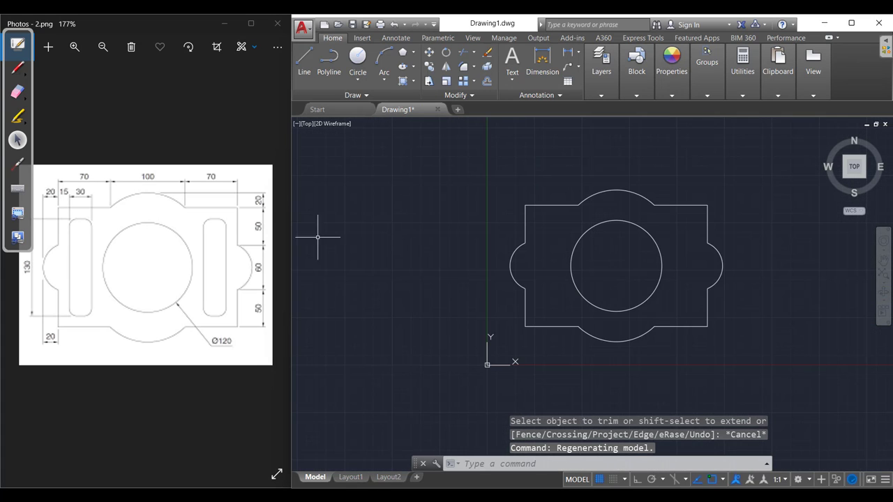
left_click(80, 271)
Zoom into the reference image around the left slot.
scroll(69, 235, "up", 2)
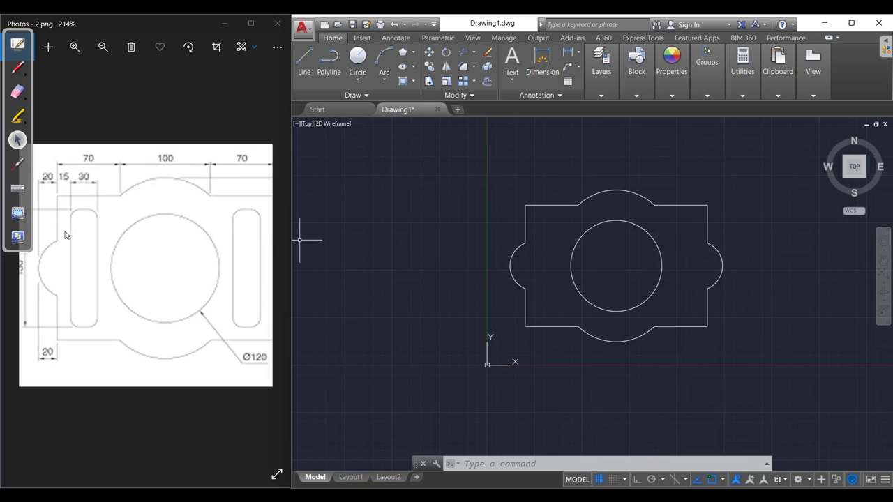
scroll(70, 235, "up", 3)
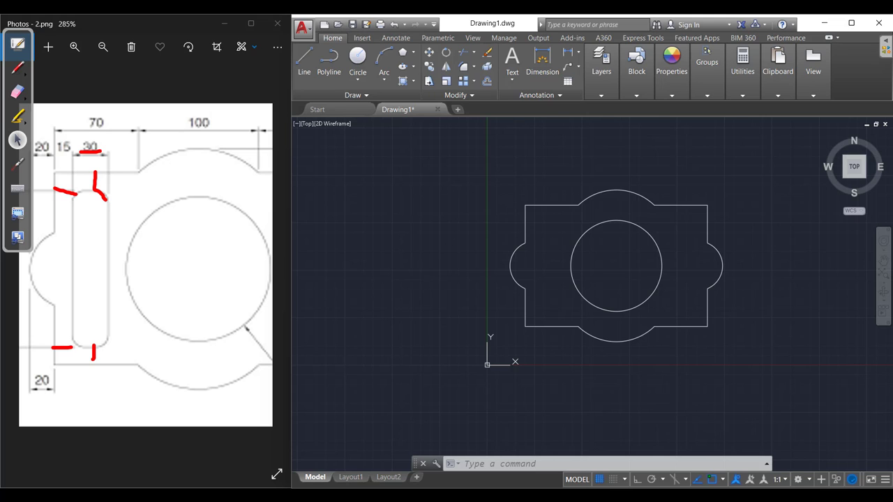
type("o")
Offset the left, lower-left, bottom and top edges 15 units inward.
key("Return")
type("15")
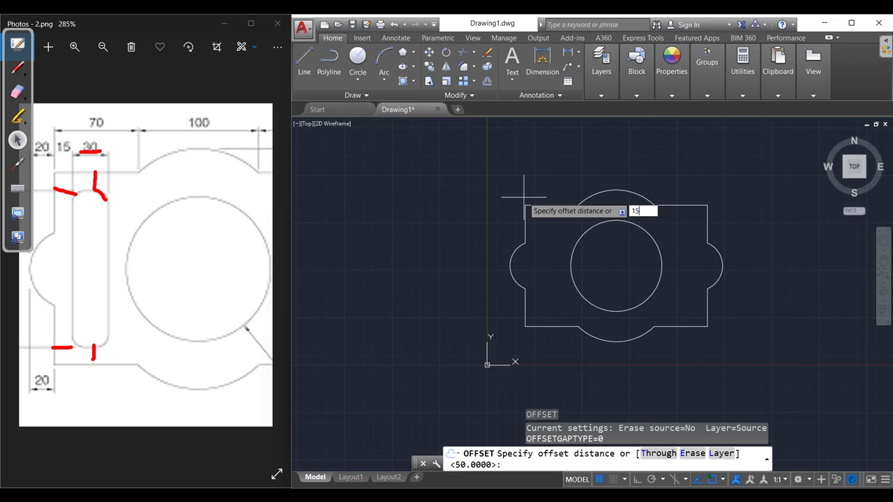
key("Return")
left_click(525, 223)
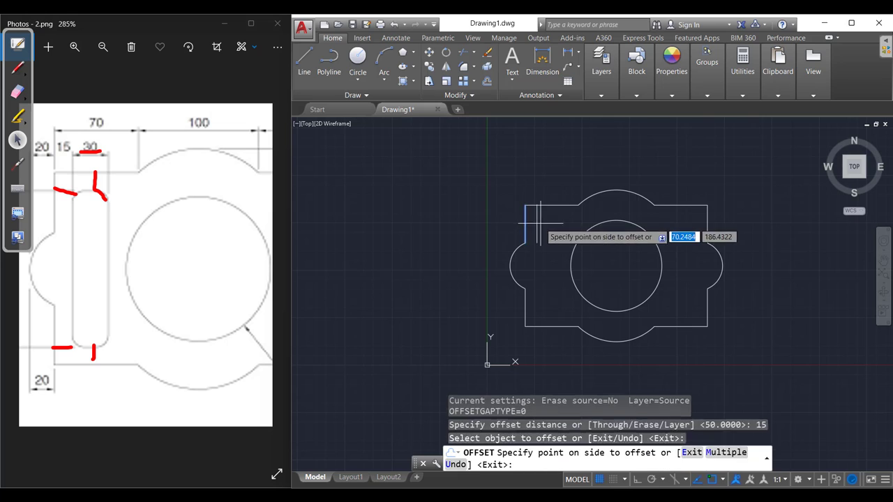
left_click(534, 254)
left_click(527, 314)
left_click(529, 314)
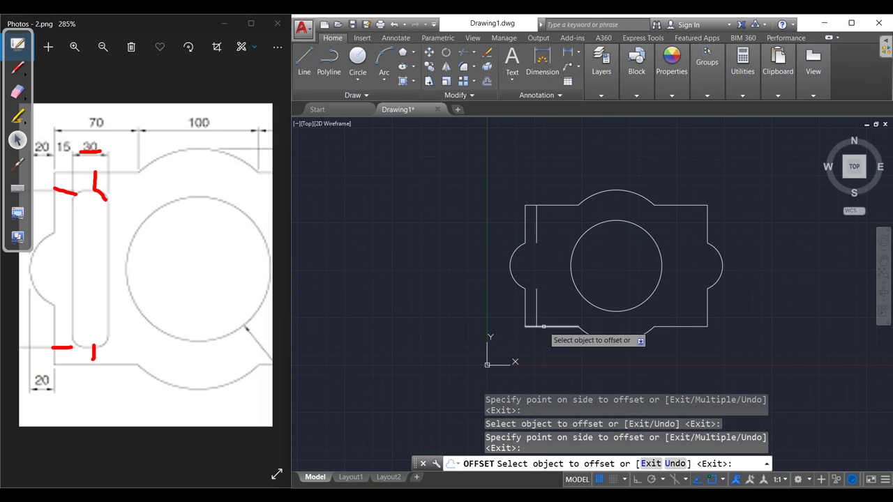
left_click(550, 326)
left_click(551, 308)
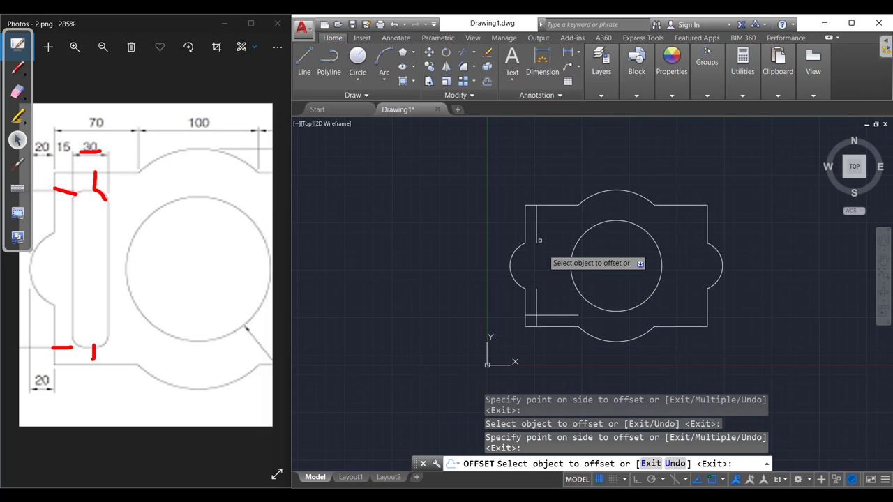
left_click(550, 206)
left_click(550, 224)
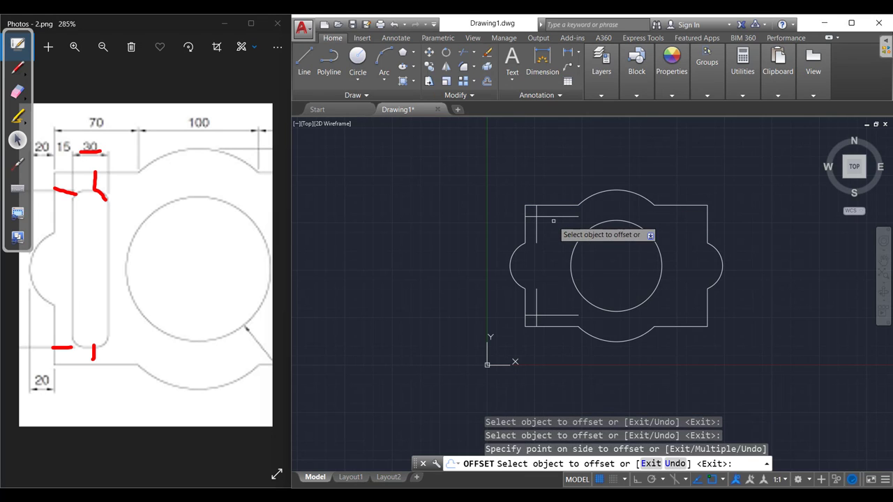
key("Escape")
Close the help window and cancel the stray Extend command.
key("F1")
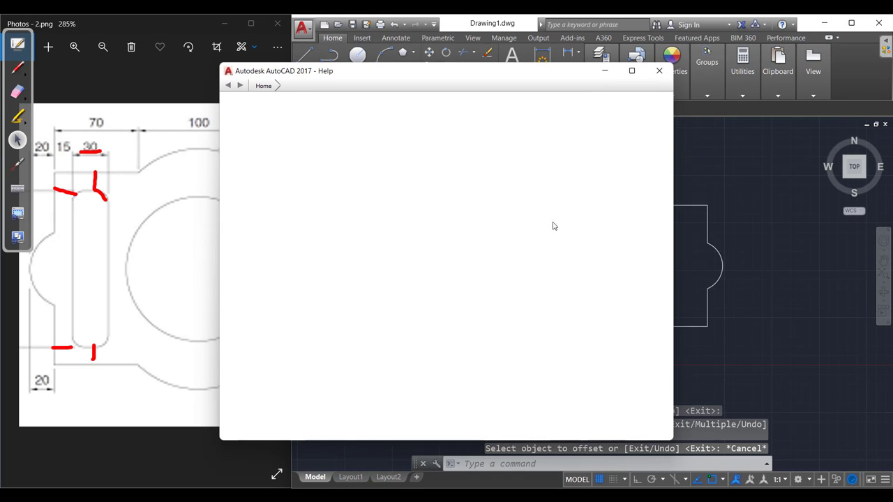
left_click(661, 74)
key("Escape")
key("Escape")
scroll(542, 259, "up", 3)
type("EX")
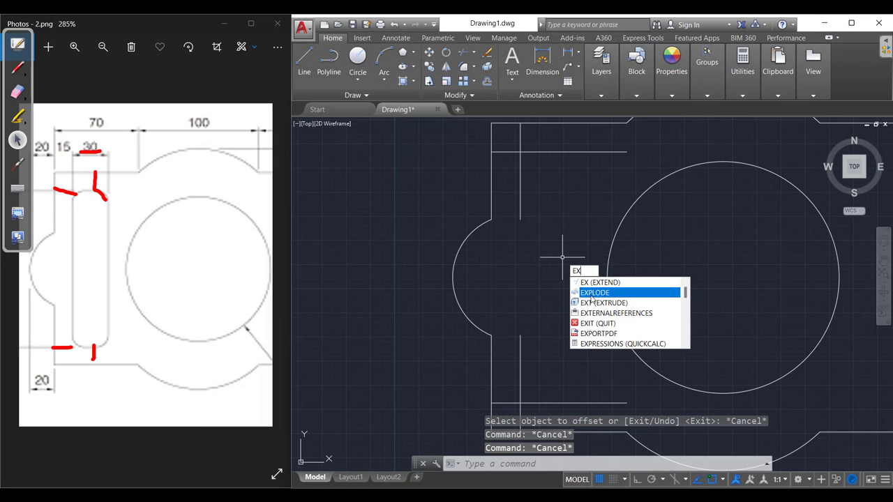
key("Return")
key("Return")
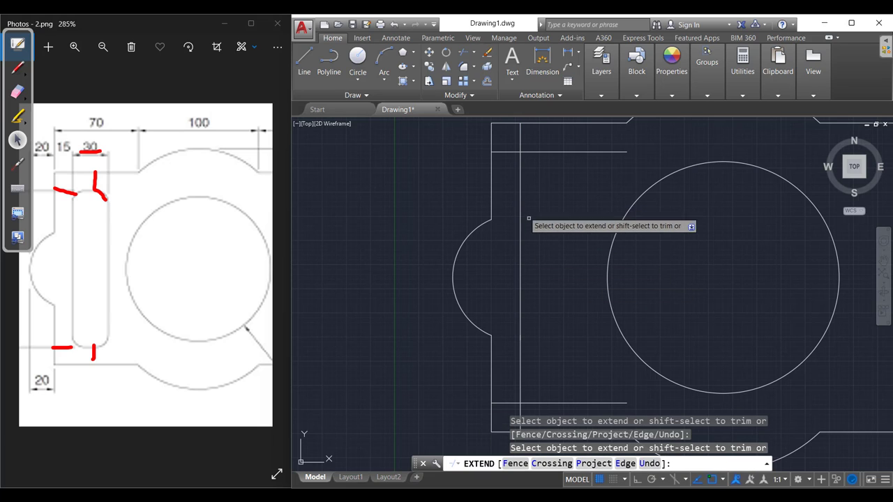
key("Escape")
Offset the inner vertical guide line 30 units to the right.
key("Return")
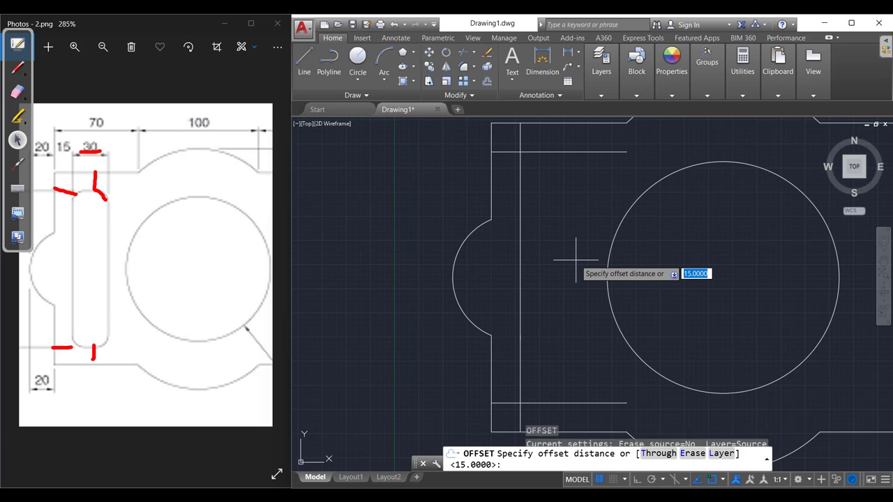
type("30")
key("Return")
left_click(520, 235)
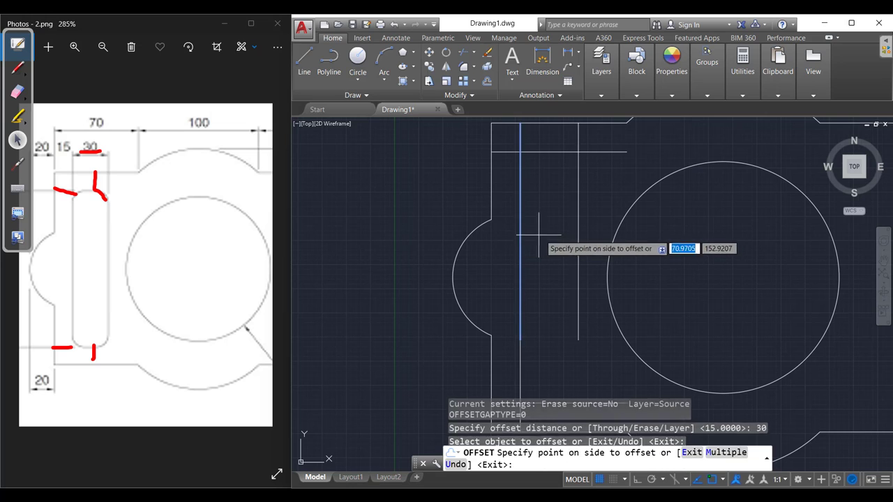
left_click(541, 241)
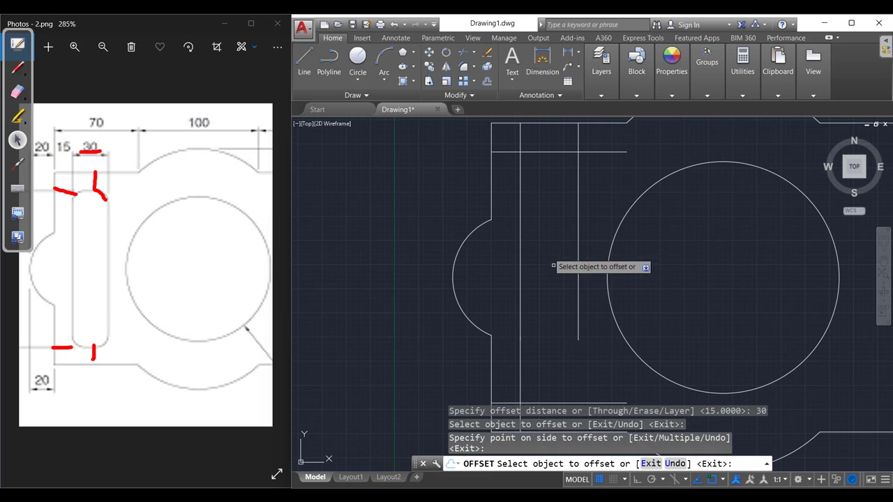
left_click(517, 374)
left_click(560, 380)
key("Escape")
scroll(574, 328, "down", 3)
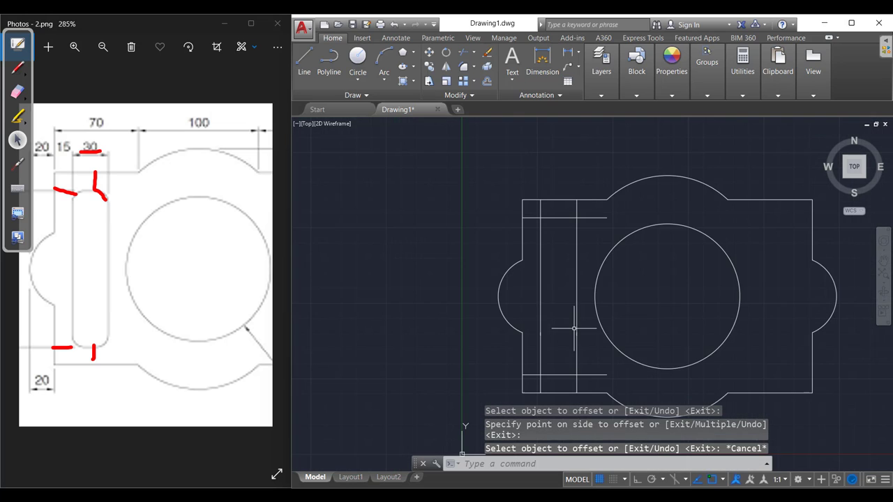
Trim the overhanging guide-line ends around the slot with crossing windows.
type("r")
key("Return")
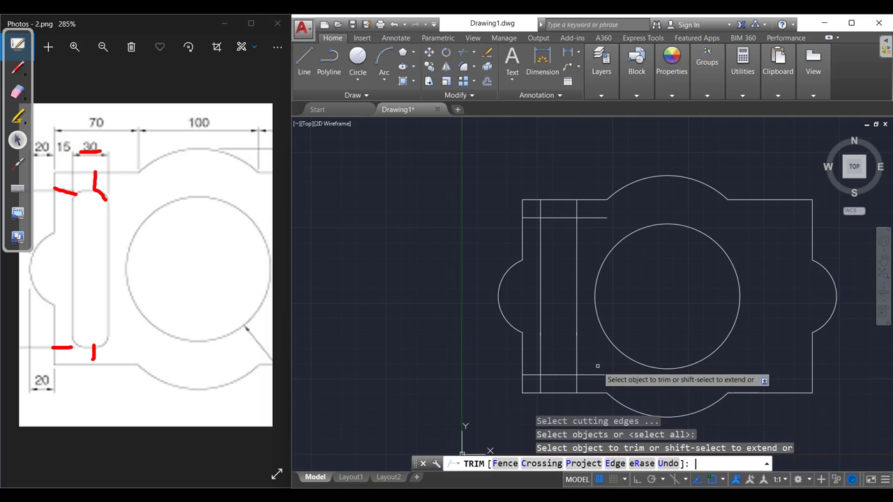
scroll(598, 370, "up", 5)
left_click_drag(538, 272, 523, 371)
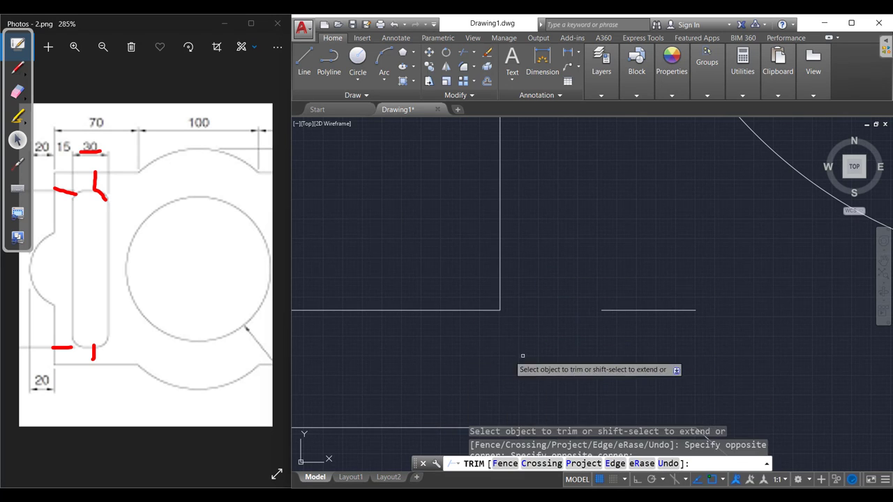
middle_click_drag(524, 357, 712, 316)
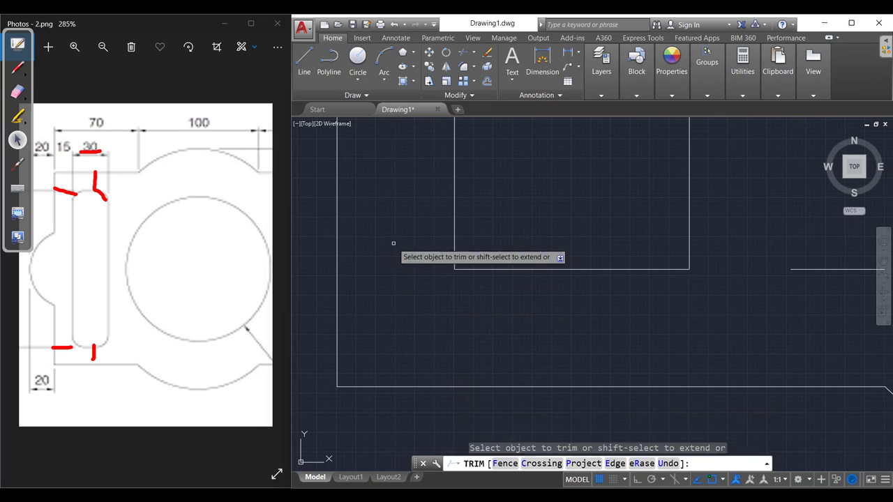
scroll(393, 244, "down", 3)
mouse_move(419, 240)
left_mouse_down()
mouse_move(504, 239)
mouse_move(554, 335)
left_mouse_up()
scroll(569, 255, "up", 8)
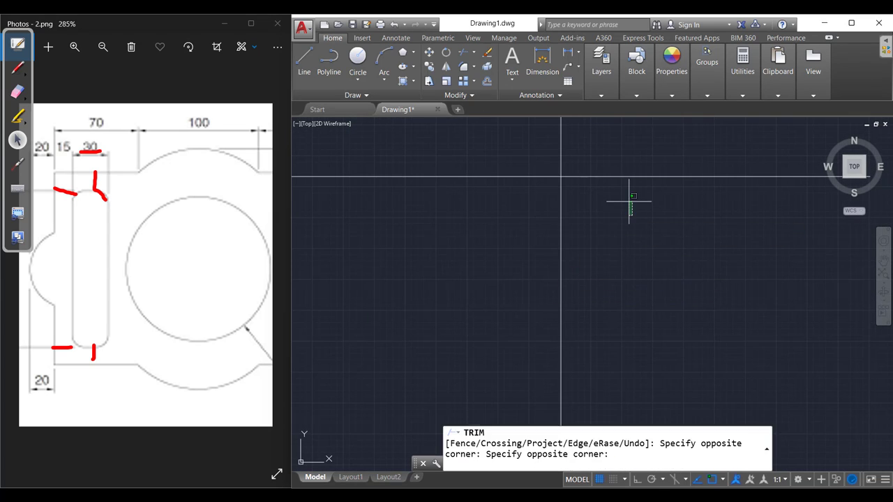
scroll(481, 210, "down", 3)
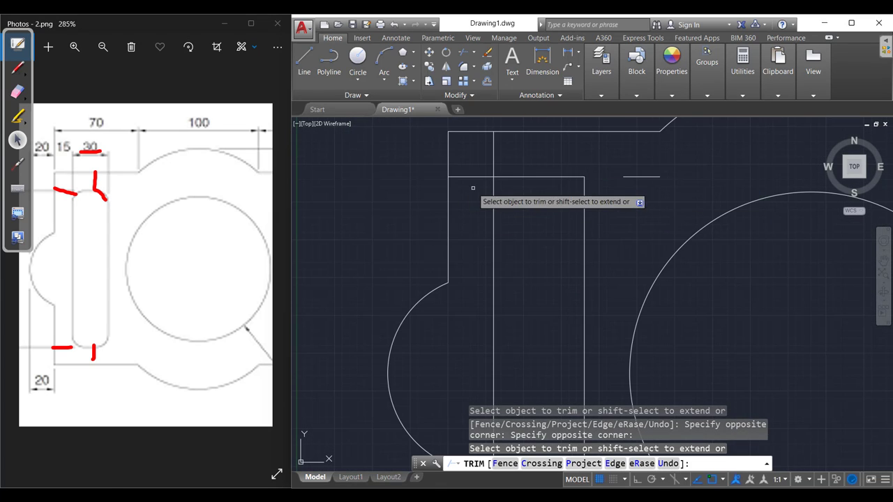
scroll(543, 182, "down", 5)
key("Escape")
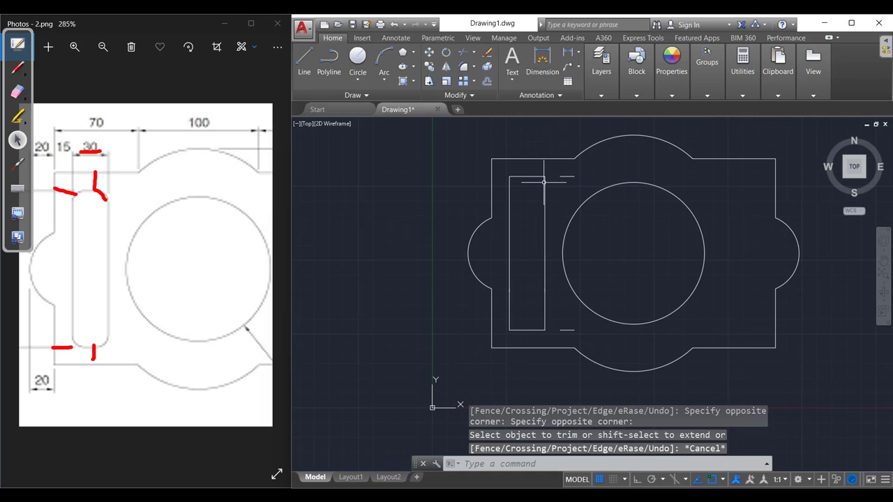
Erase the two leftover short lines near the slot.
type("er")
key("Return")
left_click(559, 169)
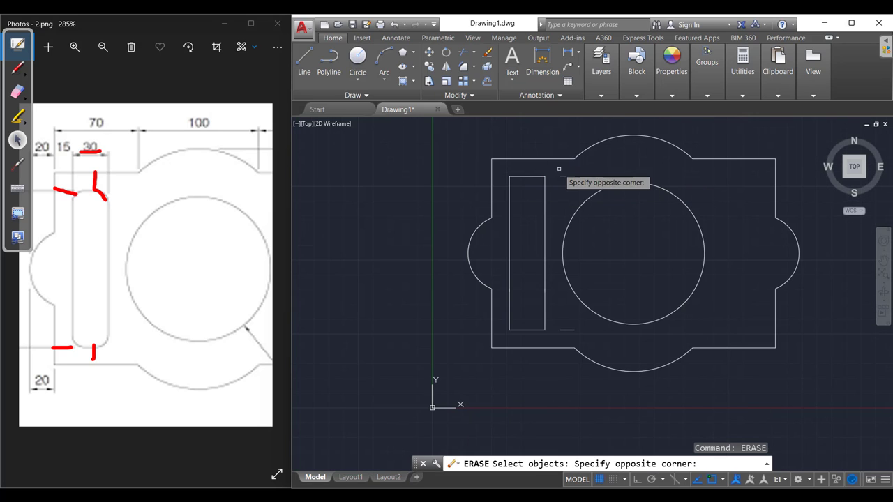
left_click(582, 333)
scroll(572, 329, "up", 3)
left_click(567, 326)
left_click(541, 290)
key("Return")
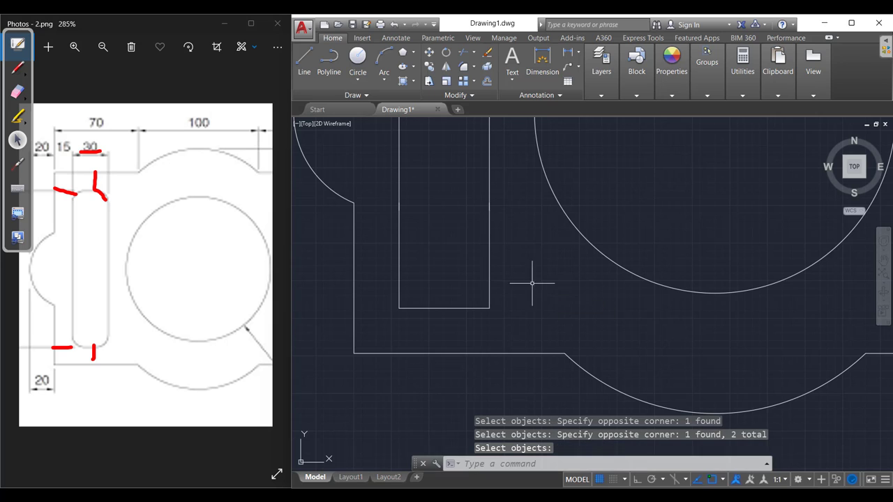
scroll(514, 189, "down", 3)
scroll(538, 261, "up", 6)
scroll(537, 260, "up", 5)
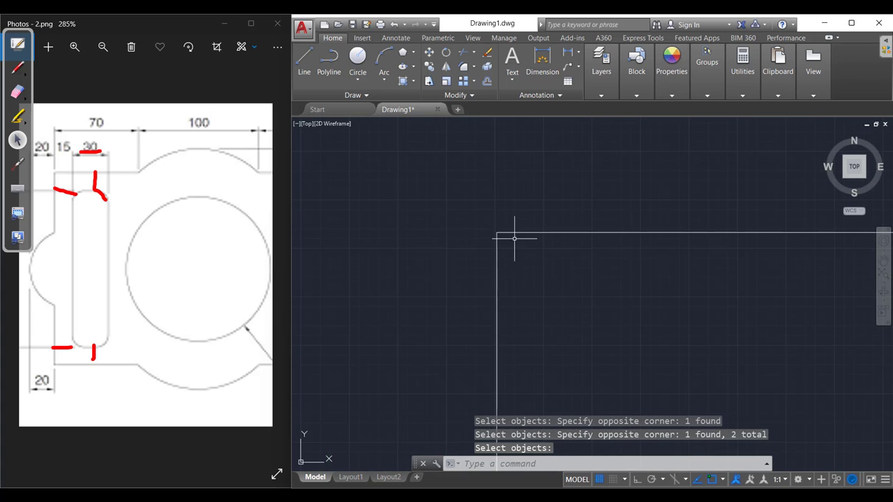
Set the fillet radius to 10 and round the slot's top-left corner.
type("f")
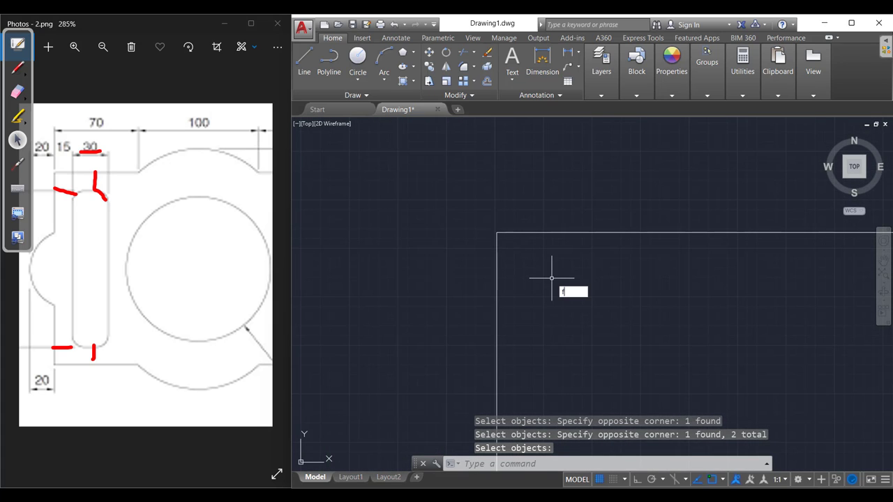
key("Return")
key("Down")
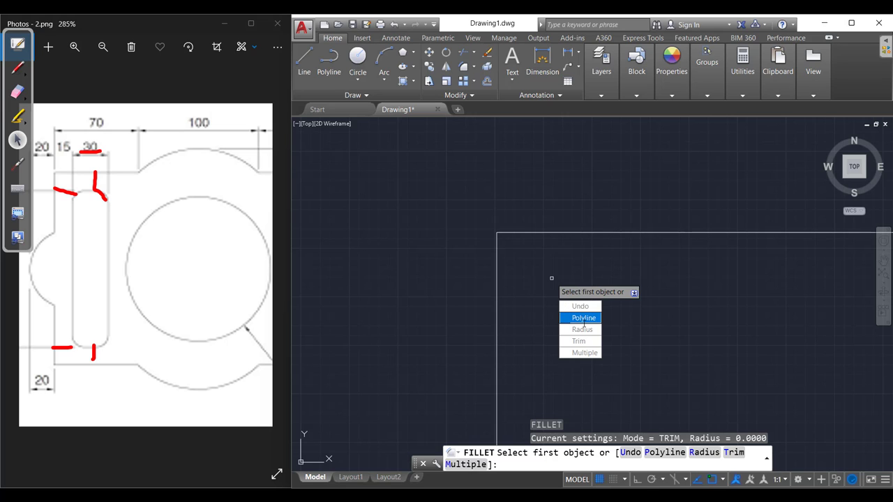
key("Down")
key("Return")
key("Return")
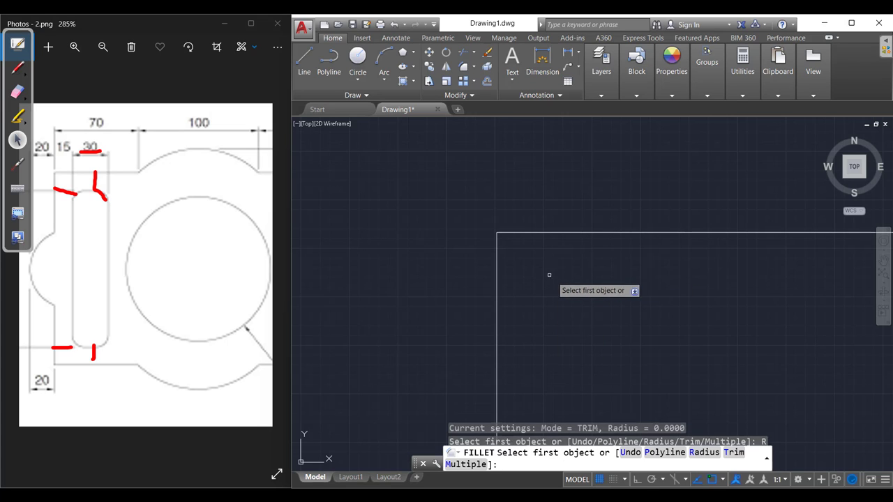
left_click(498, 305)
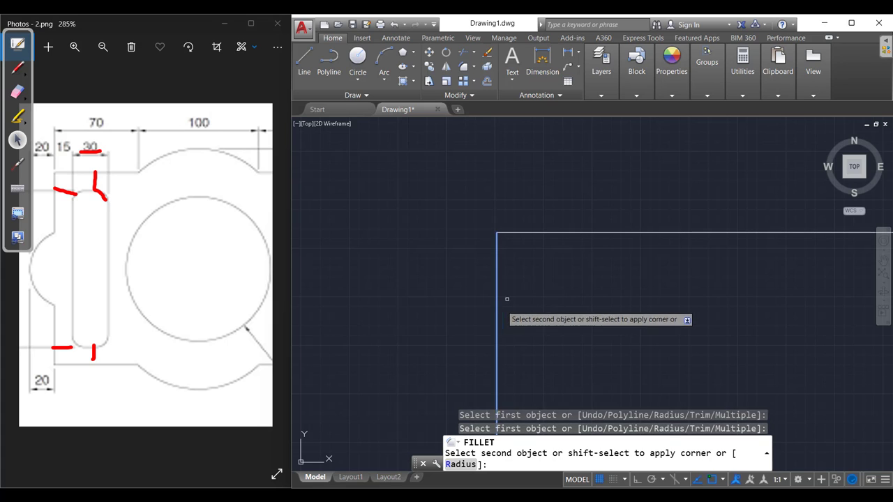
left_click(557, 233)
scroll(605, 280, "down", 3)
Fillet the slot's top-right, bottom-right and bottom-left corners with radius 10.
key("Return")
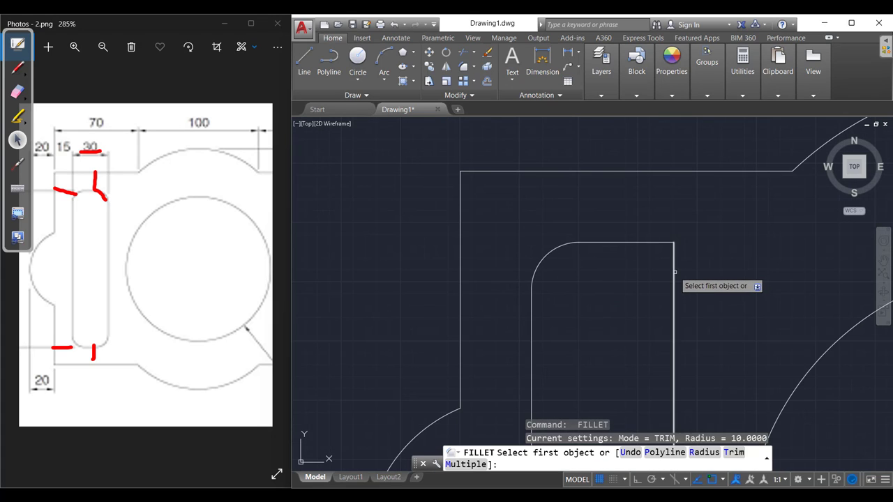
left_click(674, 280)
left_click(650, 243)
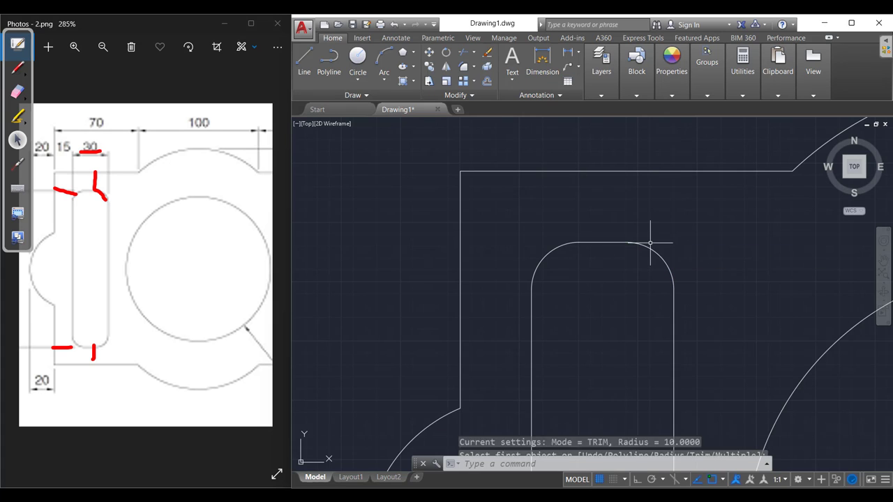
scroll(649, 245, "down", 5)
middle_click_drag(694, 332, 645, 272)
scroll(645, 280, "up", 5)
key("Return")
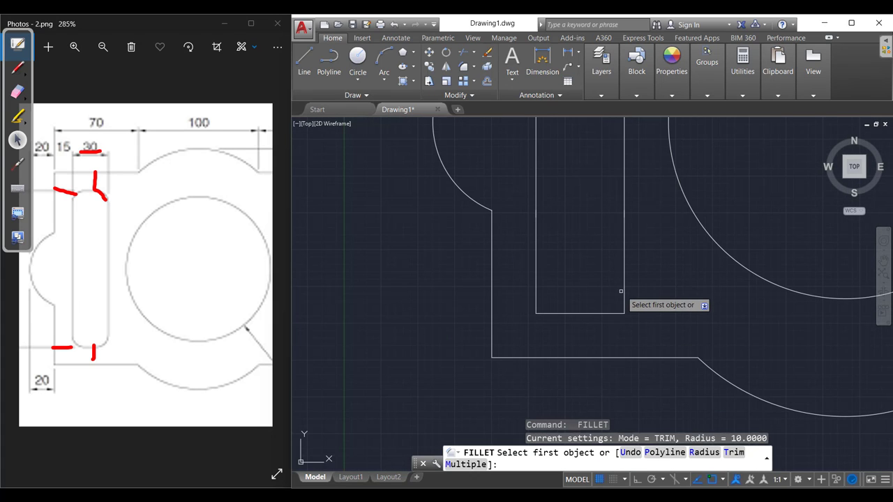
left_click(621, 291)
left_click(599, 313)
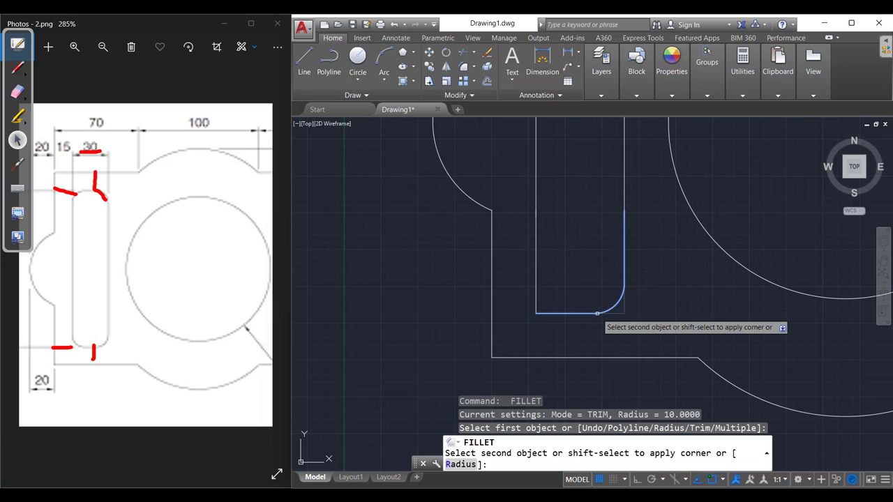
key("Return")
left_click(554, 313)
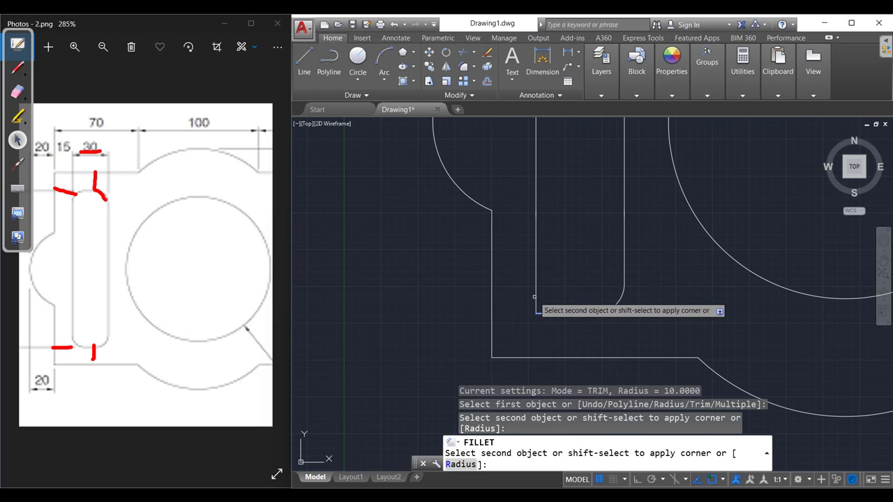
left_click(537, 293)
scroll(604, 288, "down", 6)
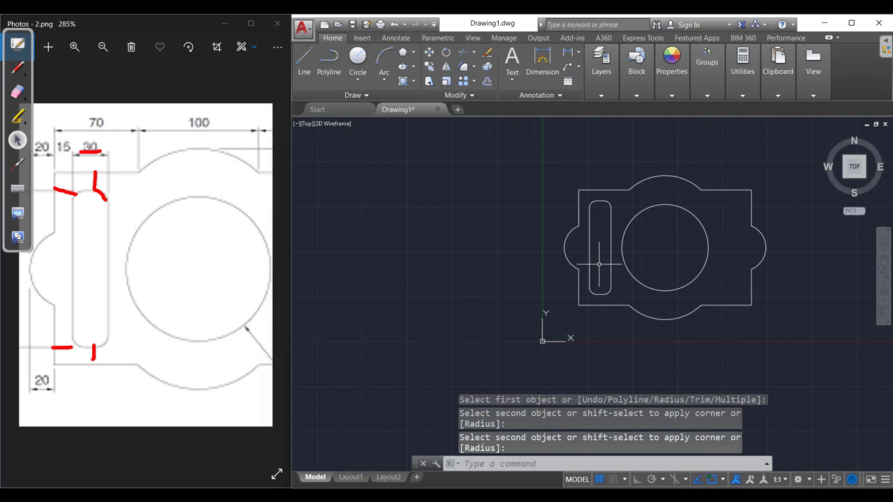
Use JOIN on the slot's lines and arcs, merging 10 objects into 2 polylines.
type("j")
key("Return")
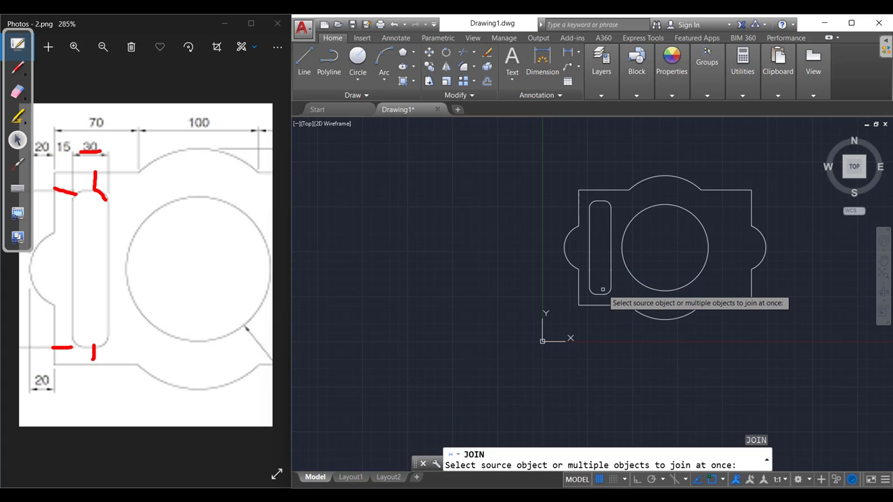
scroll(606, 289, "up", 2)
scroll(606, 289, "up", 2)
left_click(634, 309)
left_click(567, 192)
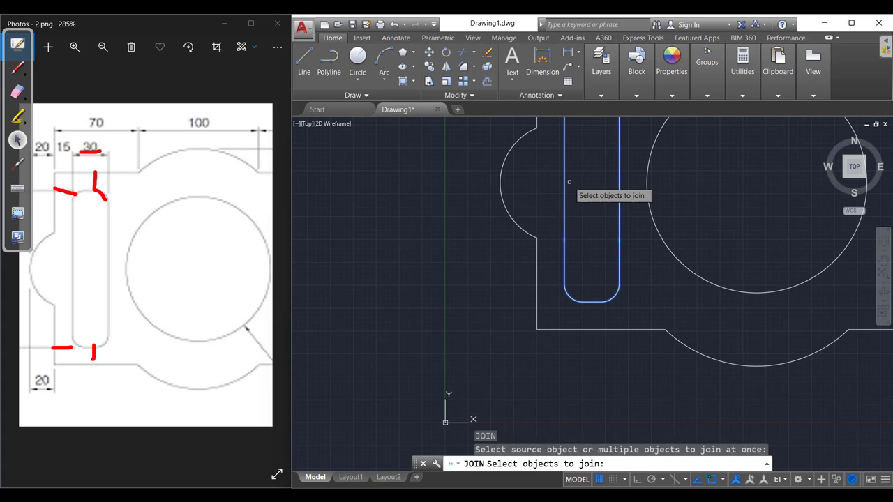
middle_click_drag(593, 178, 600, 323)
left_click(648, 244)
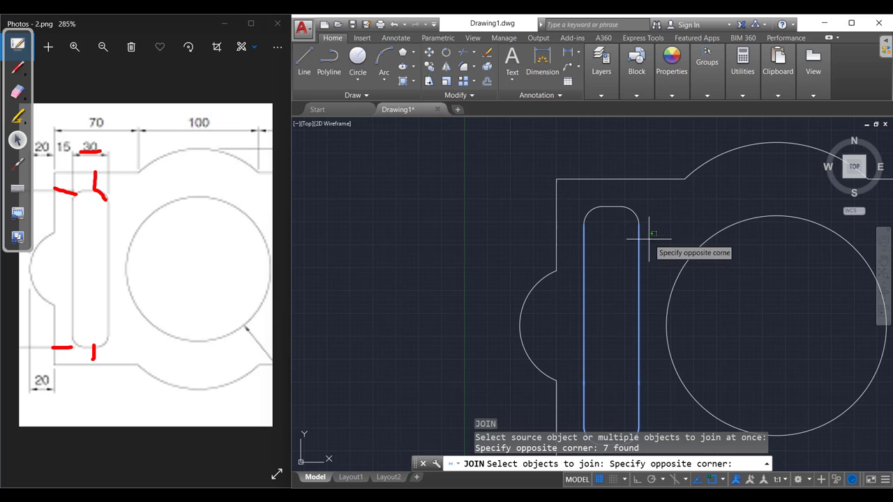
left_click(585, 194)
key("Return")
scroll(629, 243, "down", 5)
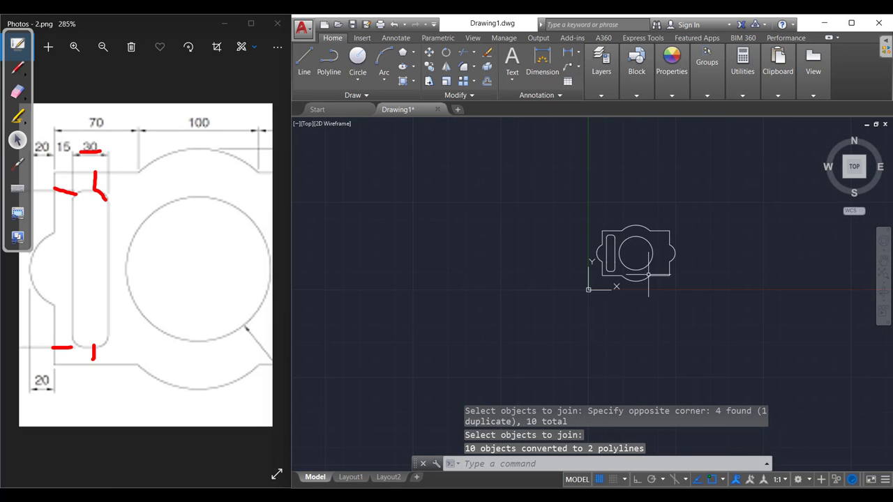
type("mi")
Mirror the left slot across a vertical line through the circle centre, keeping the original.
key("Return")
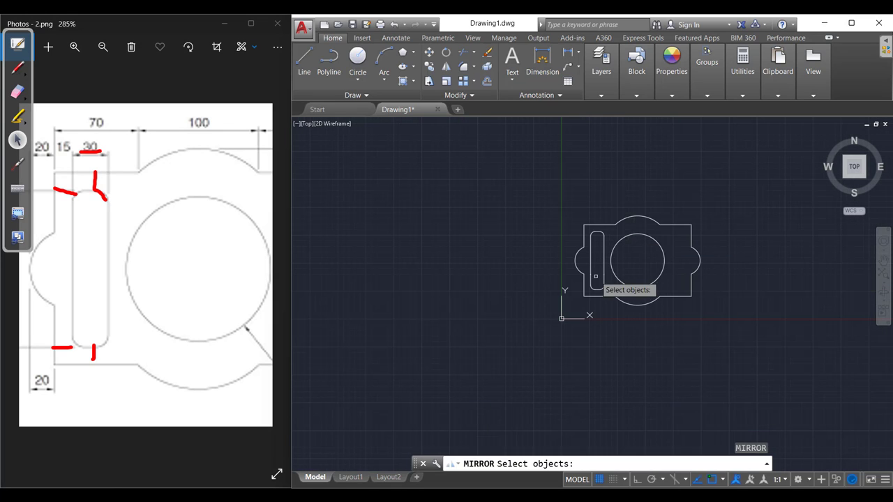
scroll(604, 283, "up", 4)
left_click(628, 299)
left_click(551, 176)
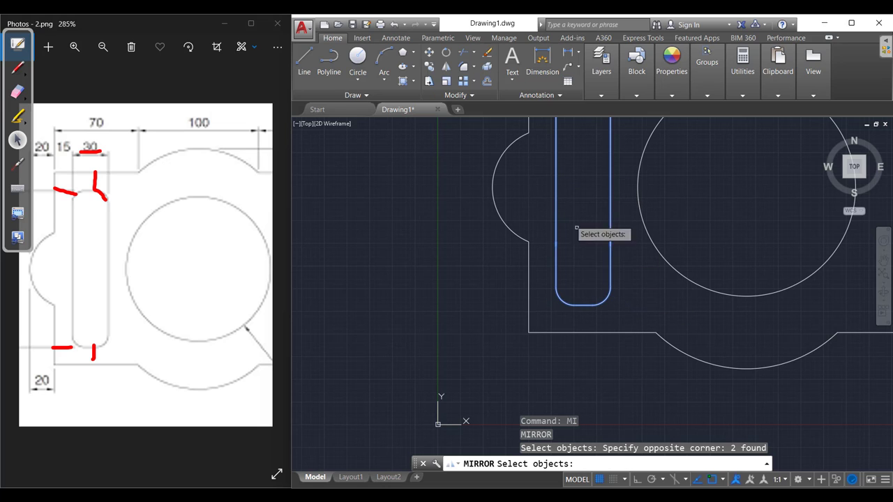
scroll(612, 276, "down", 3)
key("Return")
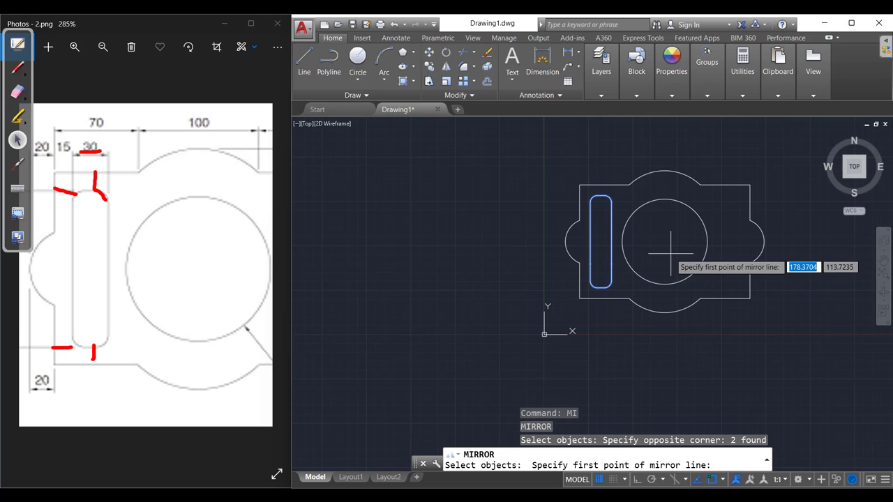
left_click(665, 242)
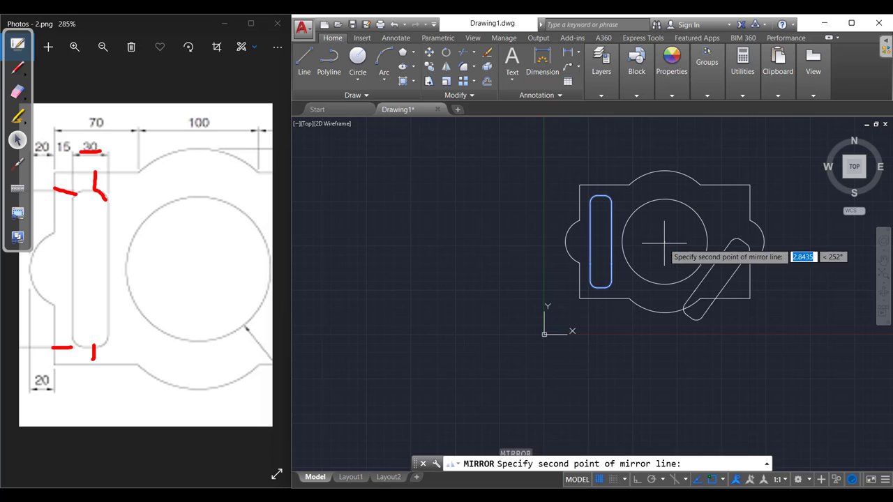
left_click(665, 310)
key("Return")
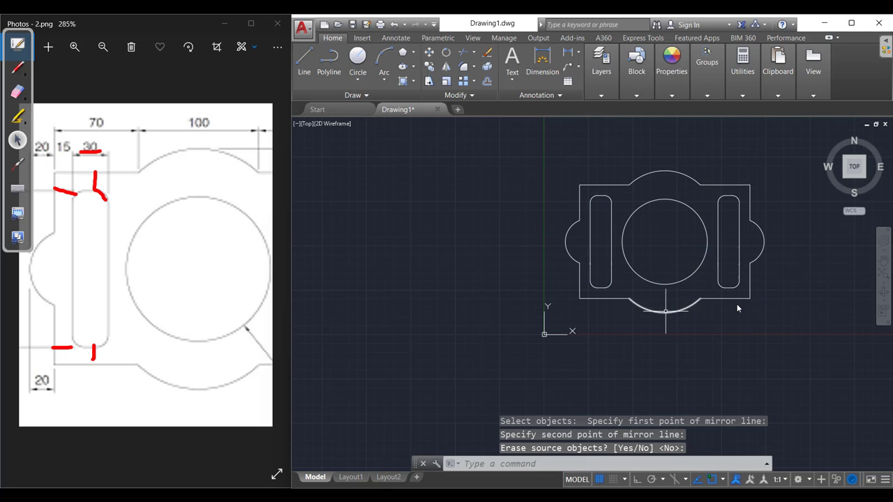
middle_click_drag(691, 261, 571, 269)
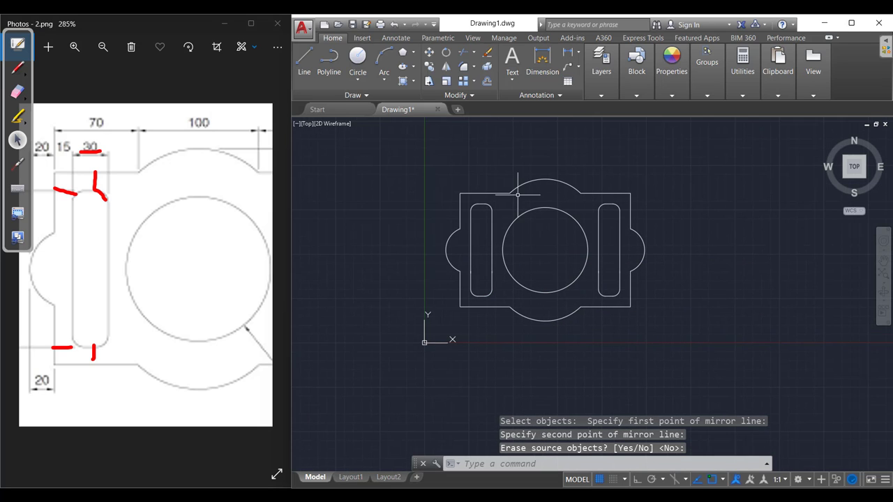
Add linear dimensions of 100 and 70 along the plate's top edge.
left_click(568, 52)
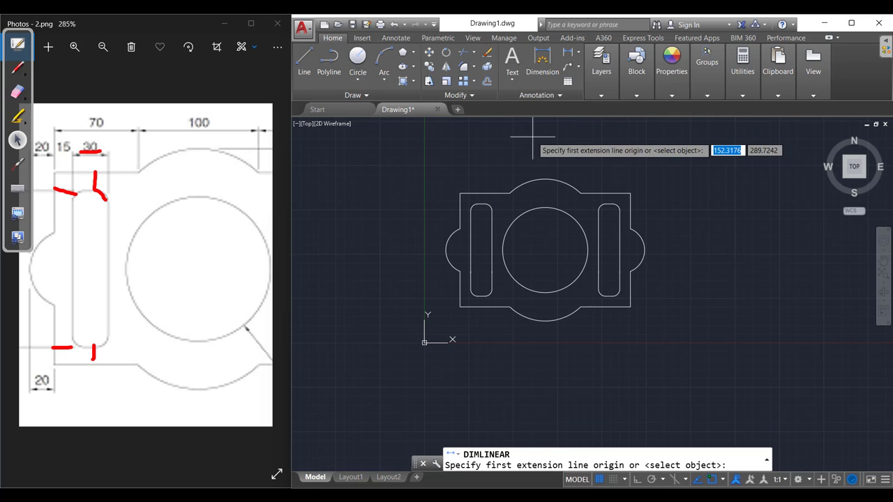
left_click(510, 193)
left_click(579, 194)
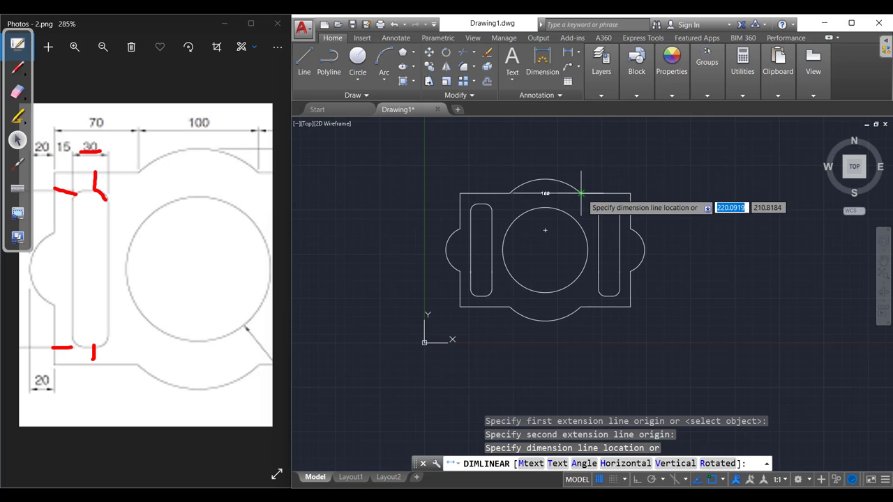
left_click(587, 163)
key("Return")
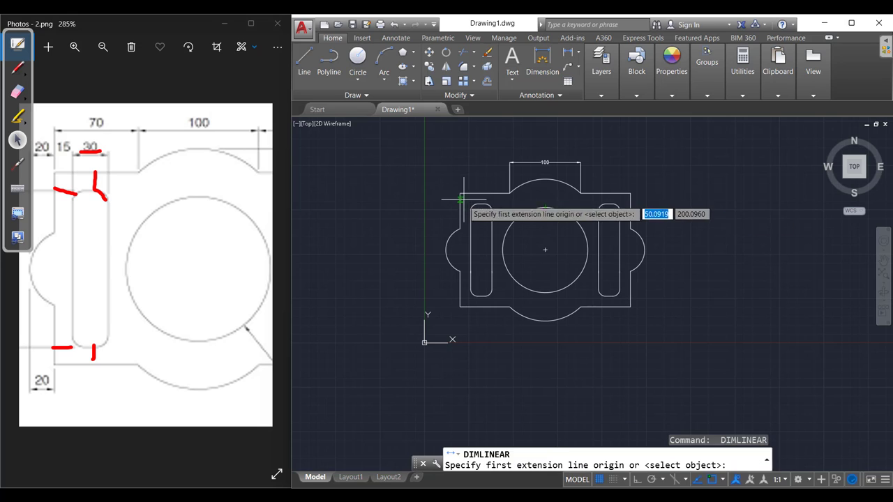
left_click(460, 193)
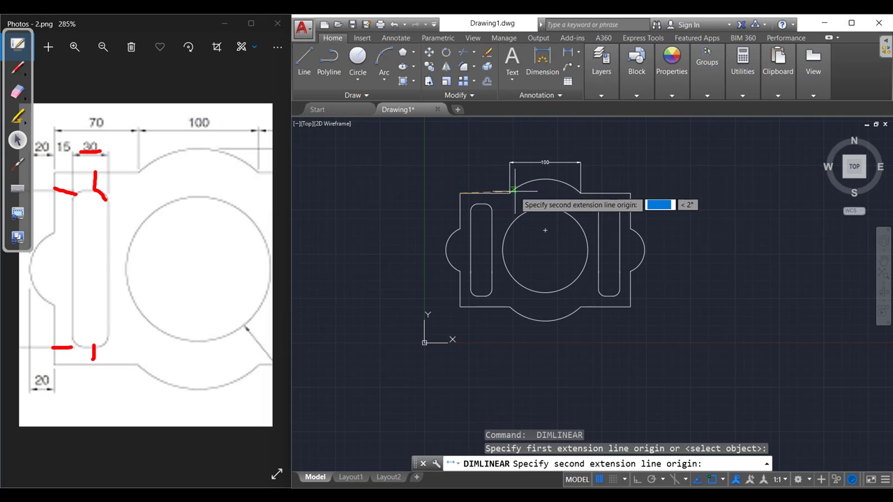
left_click(510, 193)
left_click(506, 163)
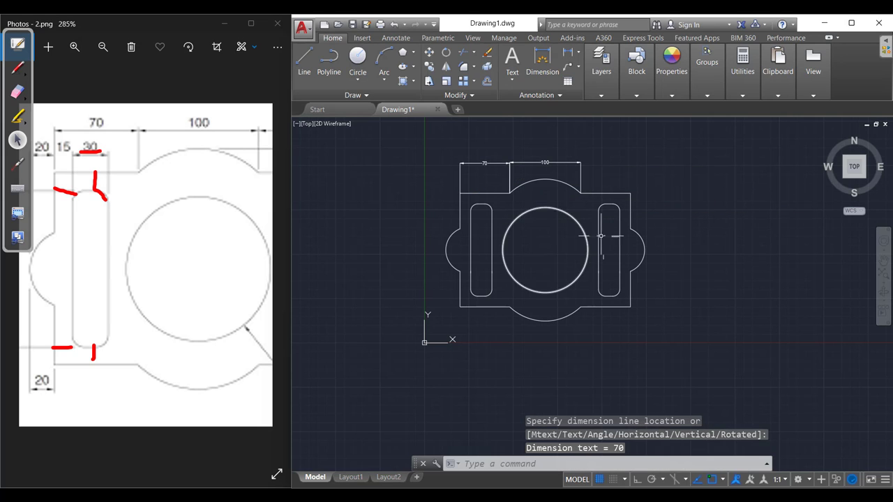
Add vertical dimensions of 60 and 50 along the plate's right side.
key("Return")
left_click(631, 228)
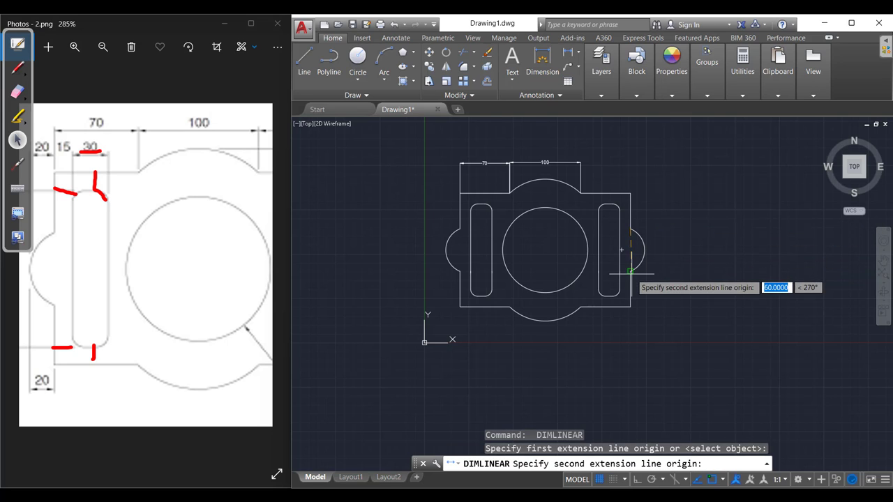
left_click(631, 270)
left_click(674, 250)
key("Return")
left_click(631, 194)
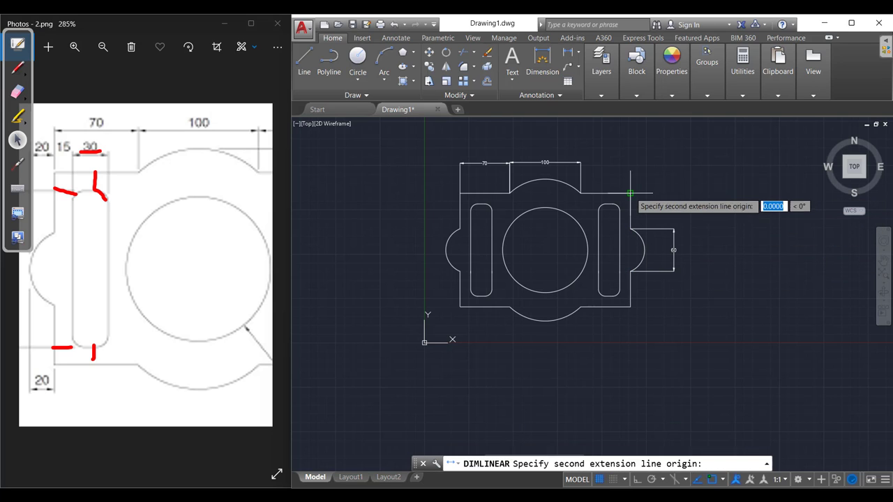
left_click(631, 228)
left_click(674, 234)
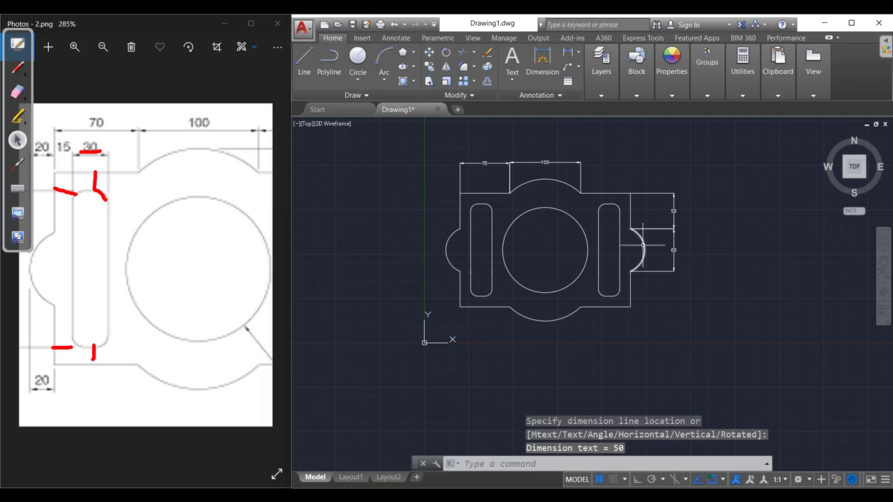
Dimension the central circle's radius as R60.
left_click(579, 52)
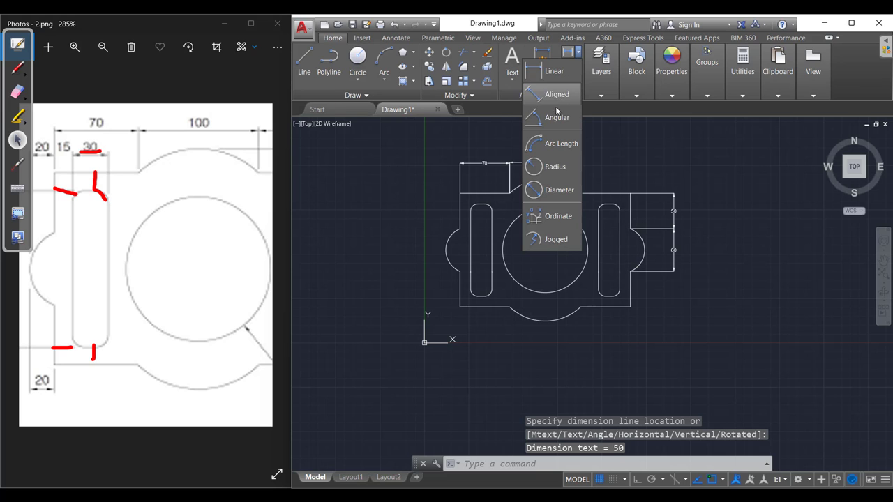
left_click(556, 168)
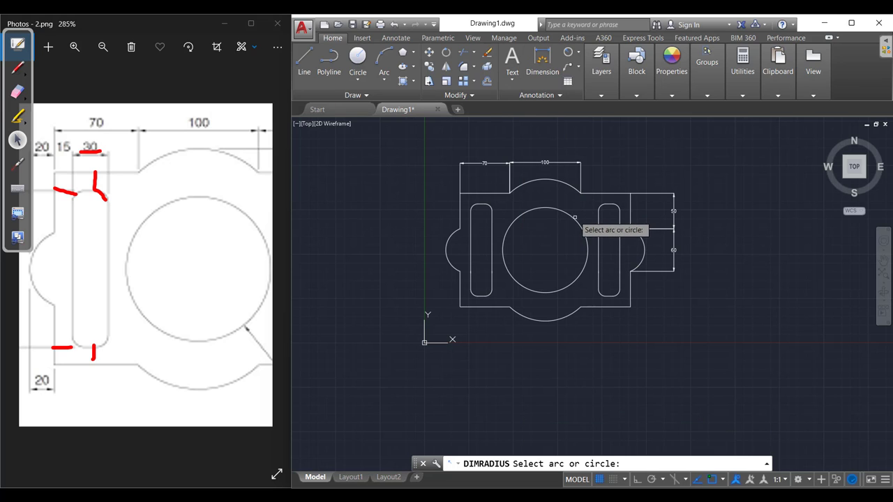
left_click(575, 218)
left_click(614, 166)
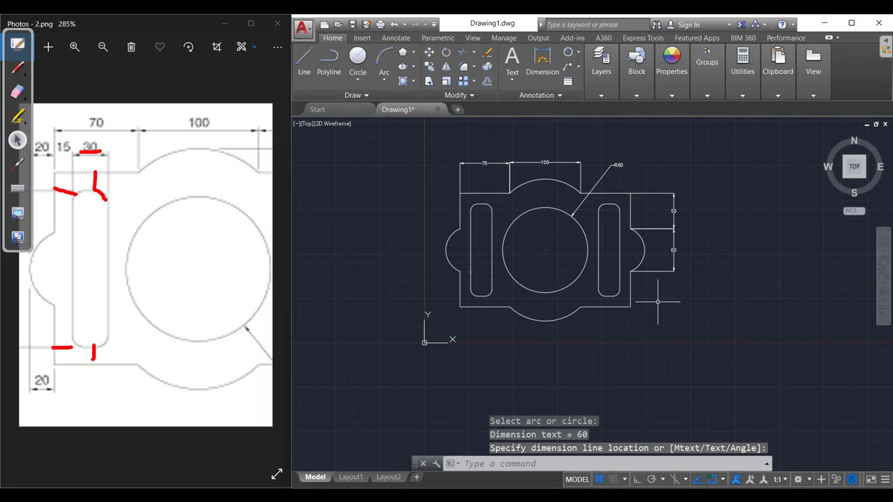
Add a 30 linear dimension across the right slot's width.
left_click(579, 55)
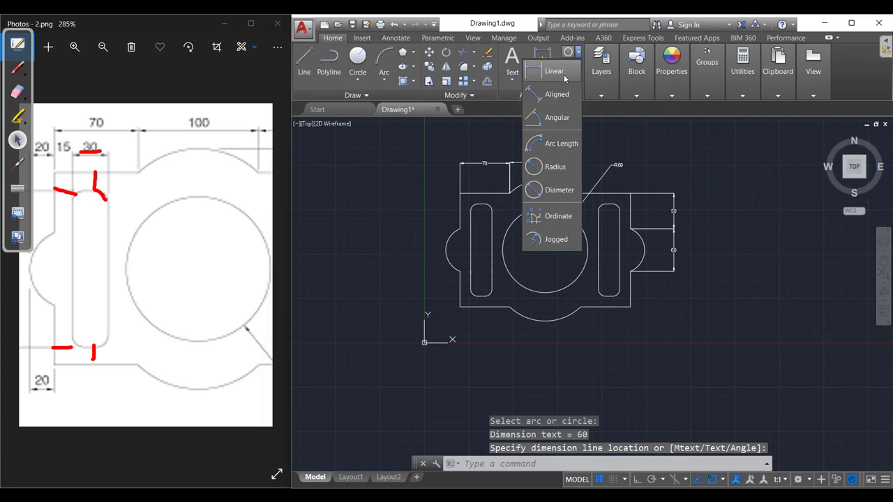
left_click(555, 70)
scroll(615, 282, "up", 4)
left_click(571, 217)
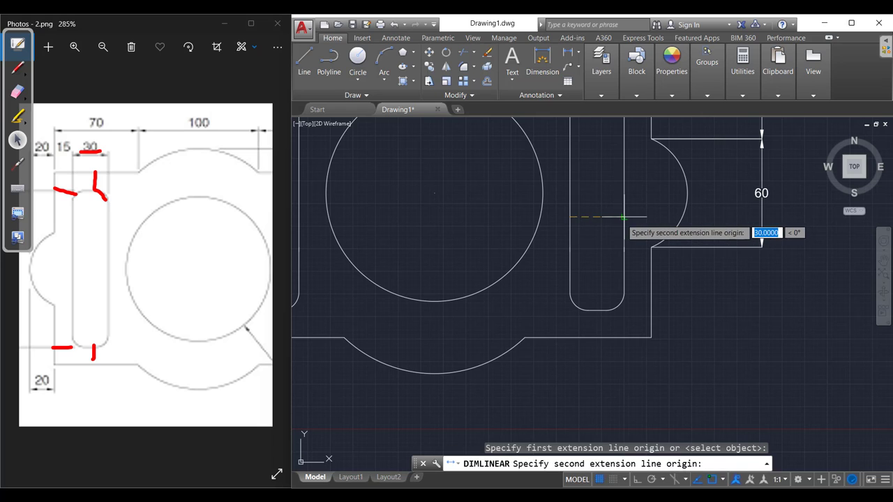
left_click(624, 219)
left_click(598, 242)
scroll(603, 206, "down", 4)
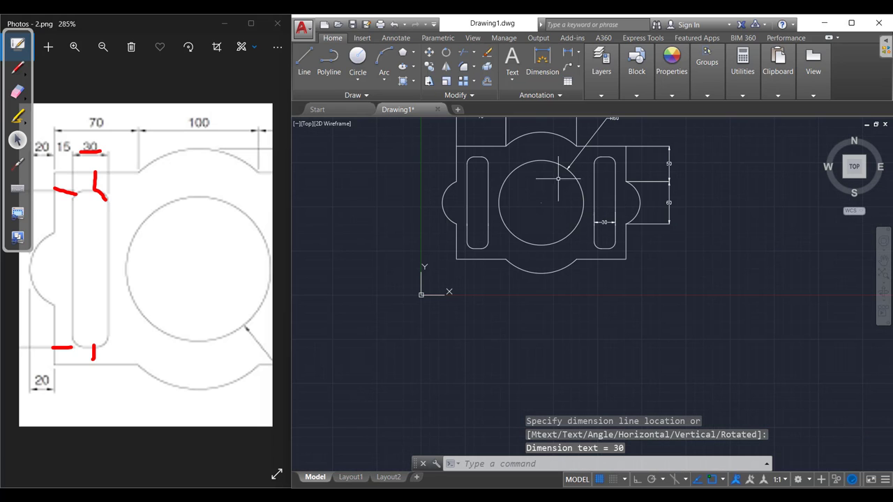
Place the 130 overall height dimension on the plate's left side.
key("Return")
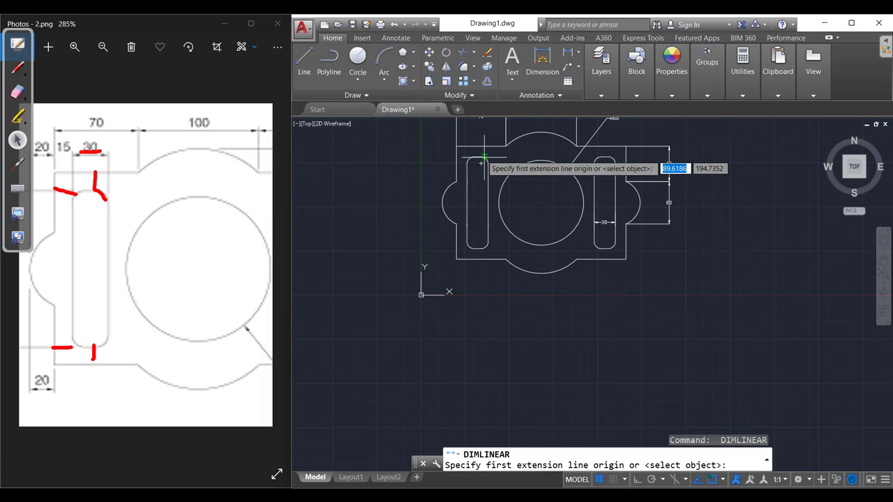
left_click(477, 162)
left_click(477, 242)
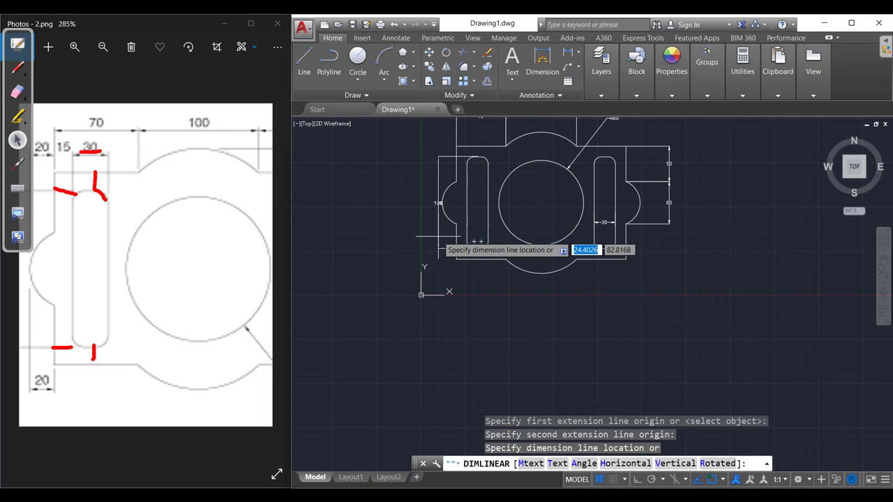
left_click(424, 209)
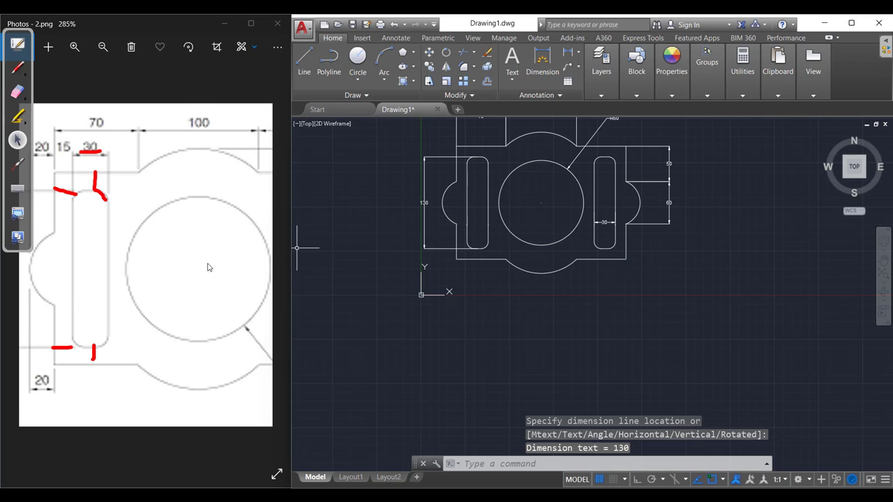
scroll(207, 268, "down", 1)
scroll(205, 266, "down", 1)
scroll(436, 202, "up", 2)
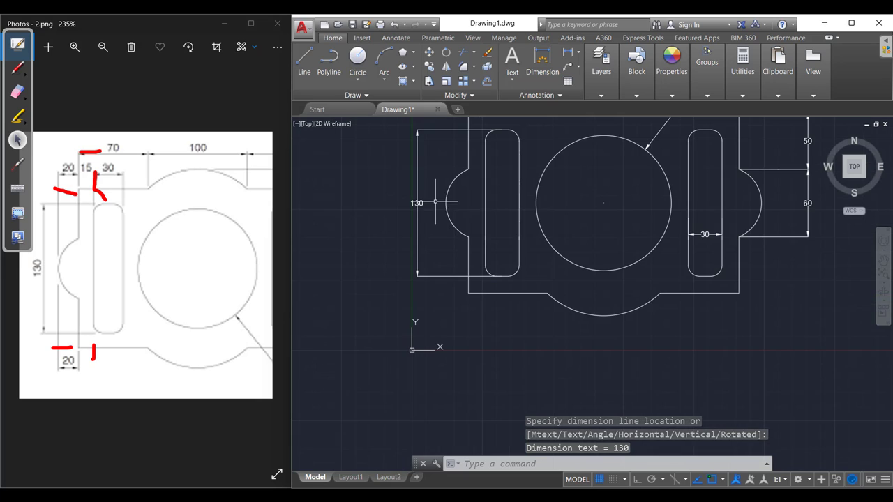
scroll(577, 240, "down", 2)
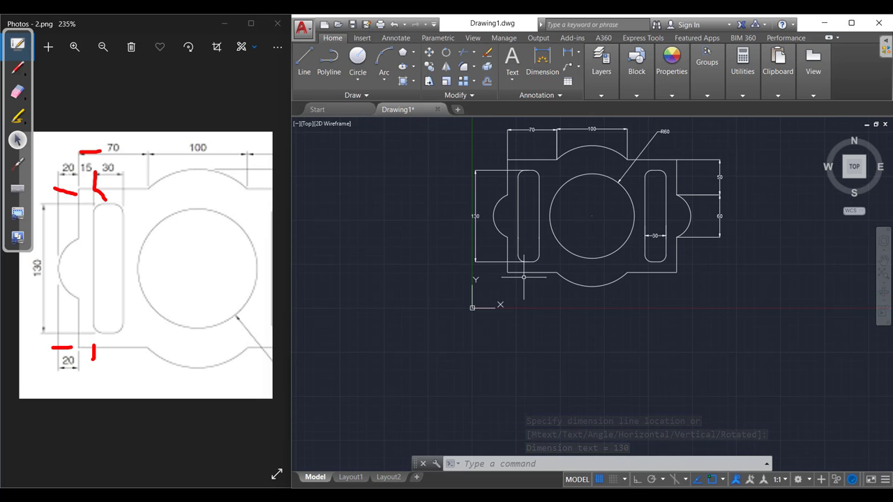
Add a 20 offset dimension along the bottom-left of the part.
key("Return")
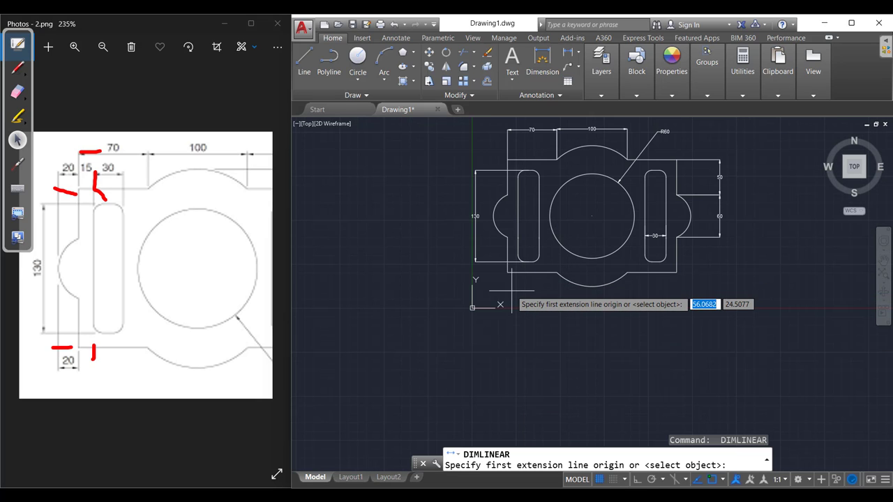
left_click(507, 272)
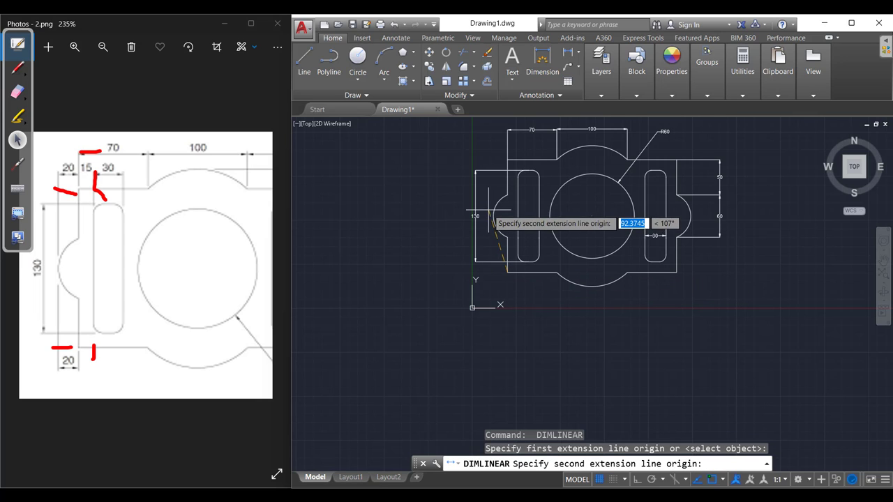
left_click(494, 234)
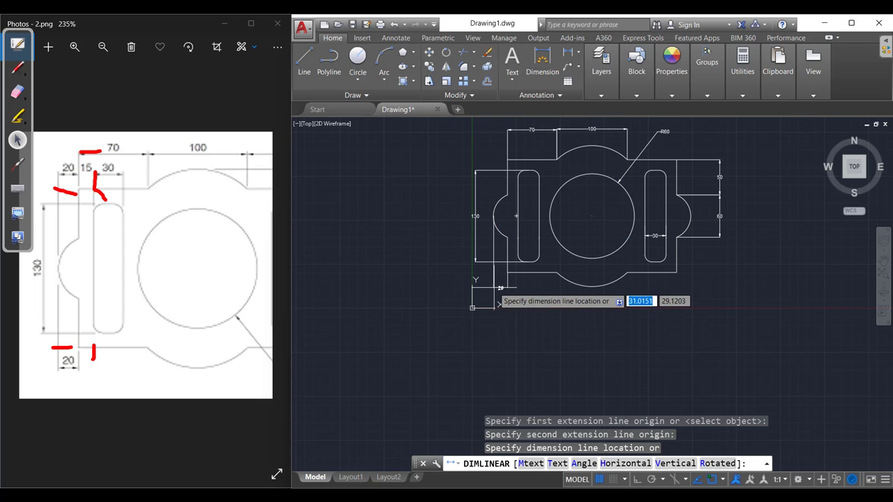
left_click(499, 304)
scroll(523, 262, "up", 5)
scroll(592, 203, "down", 4)
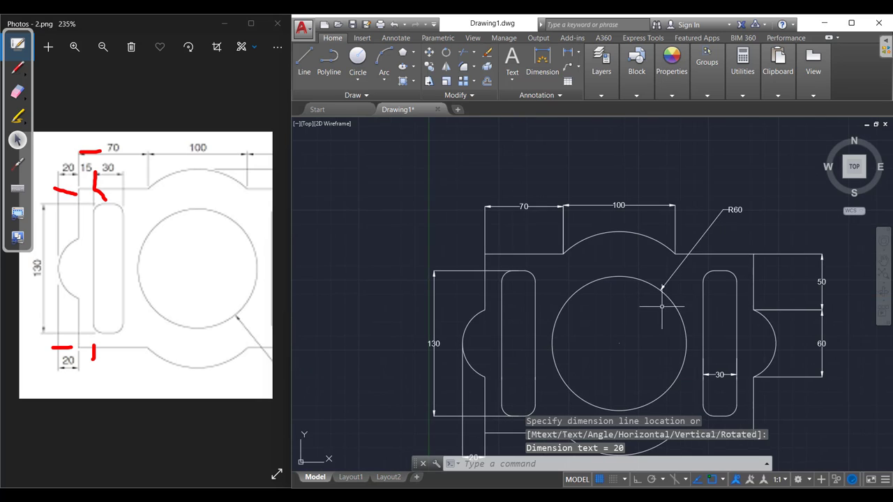
Add a vertical 20 dimension between the upper arc top and right shoulder.
middle_click_drag(662, 306, 532, 280)
key("Return")
left_click(488, 237)
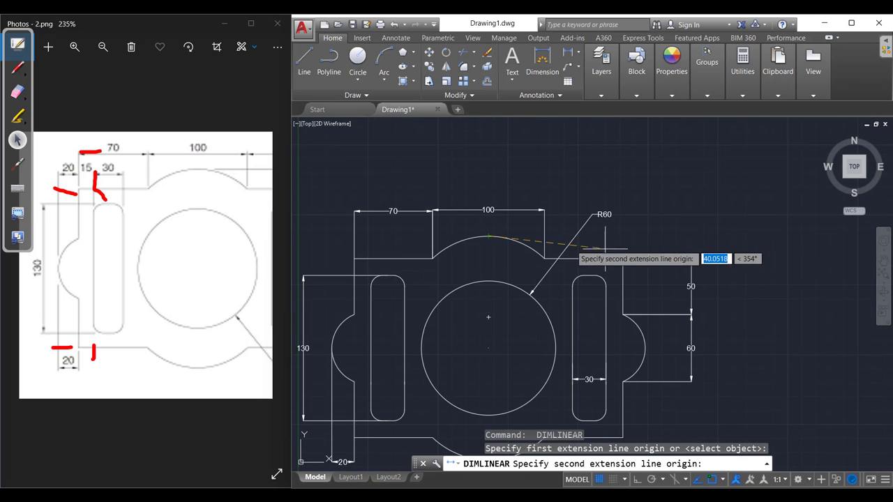
left_click(604, 257)
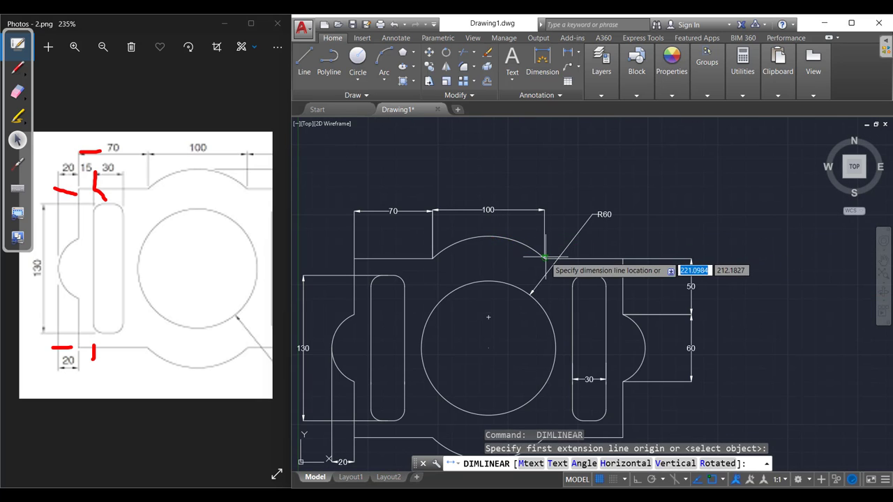
left_click(706, 249)
scroll(705, 249, "up", 3)
scroll(738, 305, "down", 5)
middle_click_drag(737, 305, 729, 262)
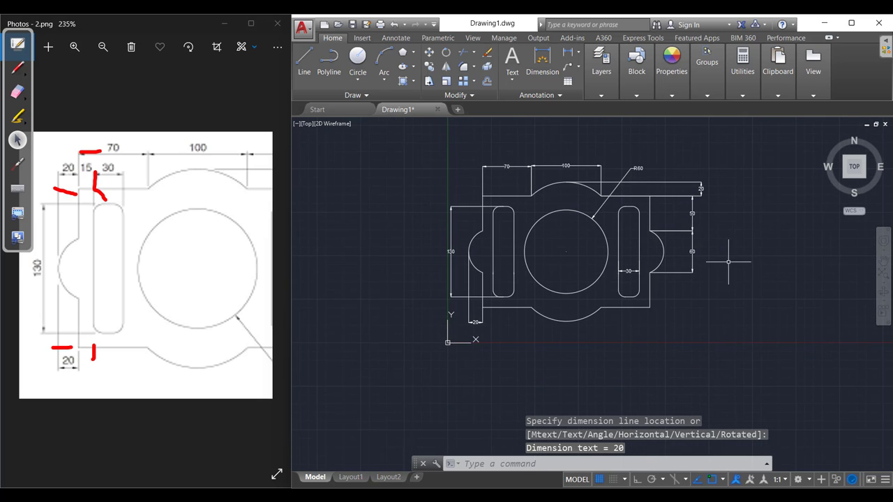
scroll(728, 261, "up", 2)
Close the command line with Yes and frame the whole dimensioned plate.
left_click(423, 464)
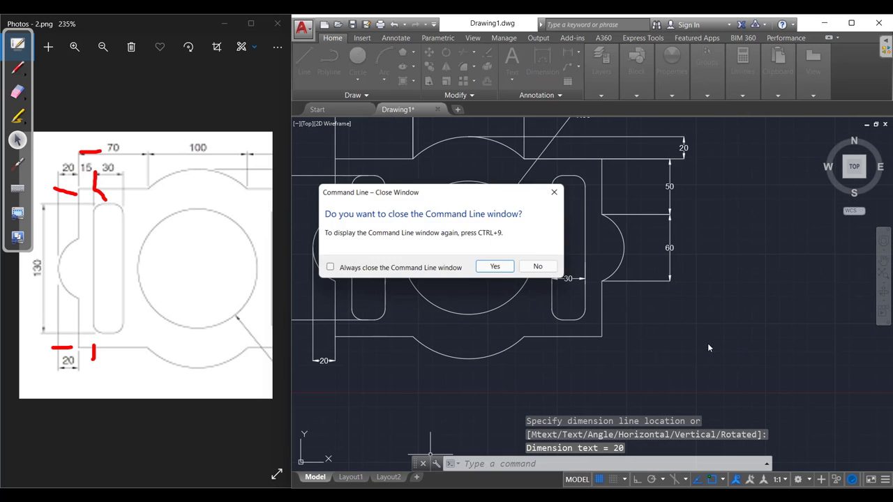
left_click(486, 267)
scroll(758, 285, "down", 5)
scroll(739, 300, "up", 1)
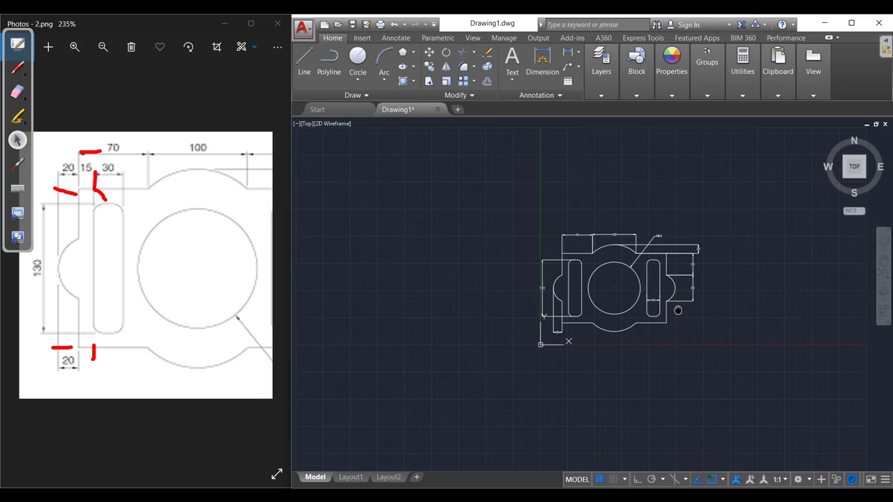
scroll(726, 311, "up", 2)
scroll(718, 316, "up", 4)
scroll(796, 349, "down", 1)
scroll(796, 352, "down", 4)
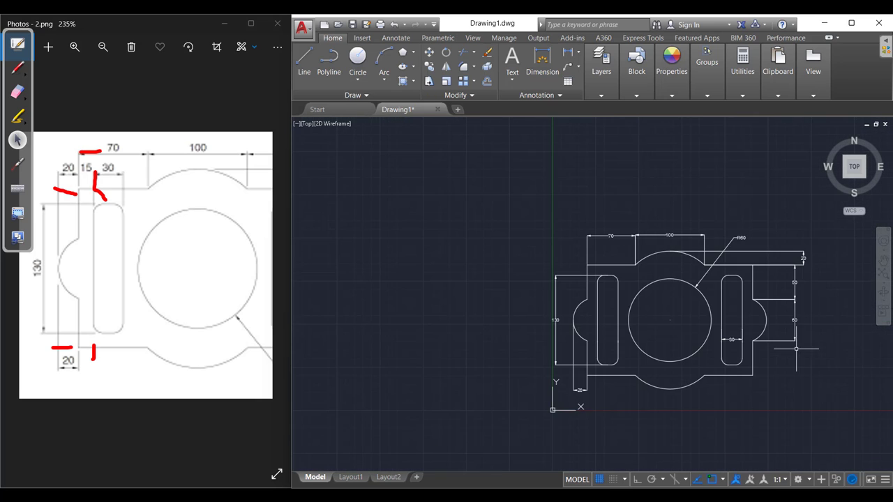
scroll(797, 358, "up", 1)
scroll(812, 363, "up", 2)
middle_click_drag(813, 363, 788, 351)
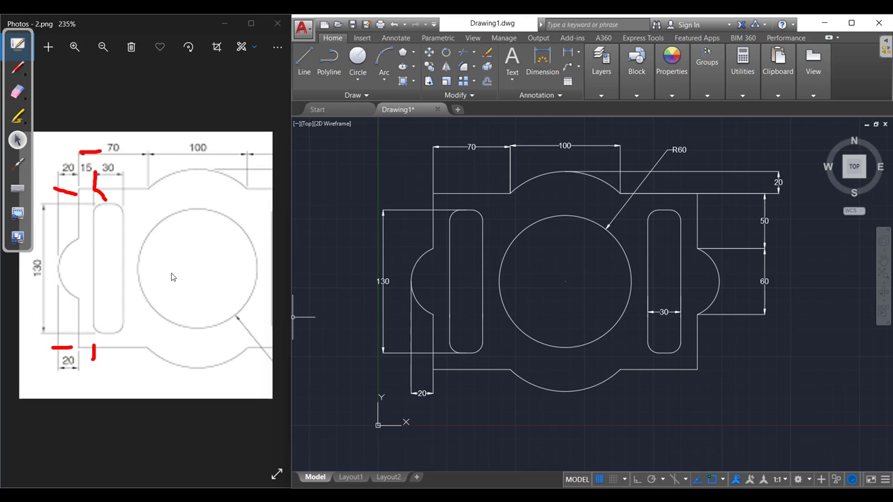
scroll(171, 277, "down", 2)
Zoom the reference image out to 161% and erase its red ink strokes.
scroll(172, 277, "down", 1)
scroll(172, 277, "down", 1)
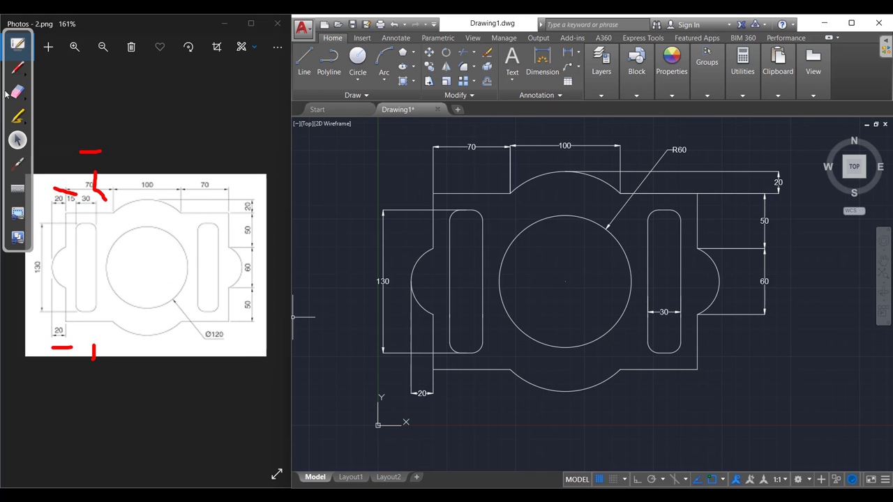
left_click(17, 91)
mouse_move(90, 151)
left_mouse_down()
mouse_move(93, 209)
mouse_move(70, 352)
left_mouse_up()
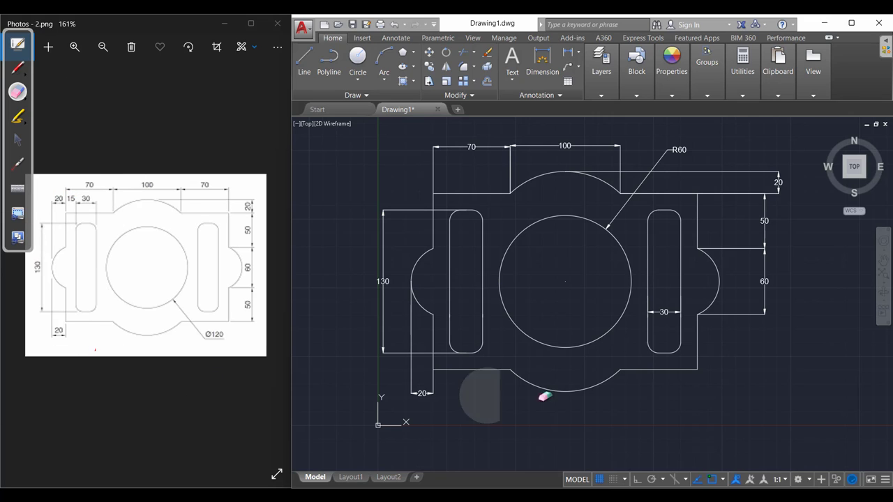